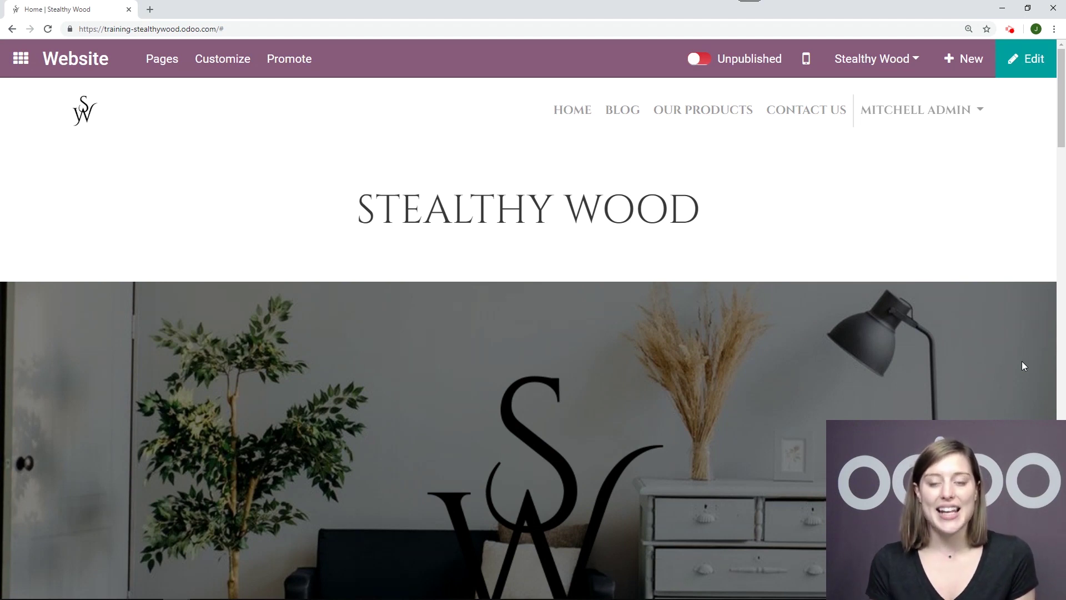
Step: Look at the Our Blog page, then return to the Stealthy Wood homepage and scroll down
{"action": "left_click", "coordinate": [624, 115]}
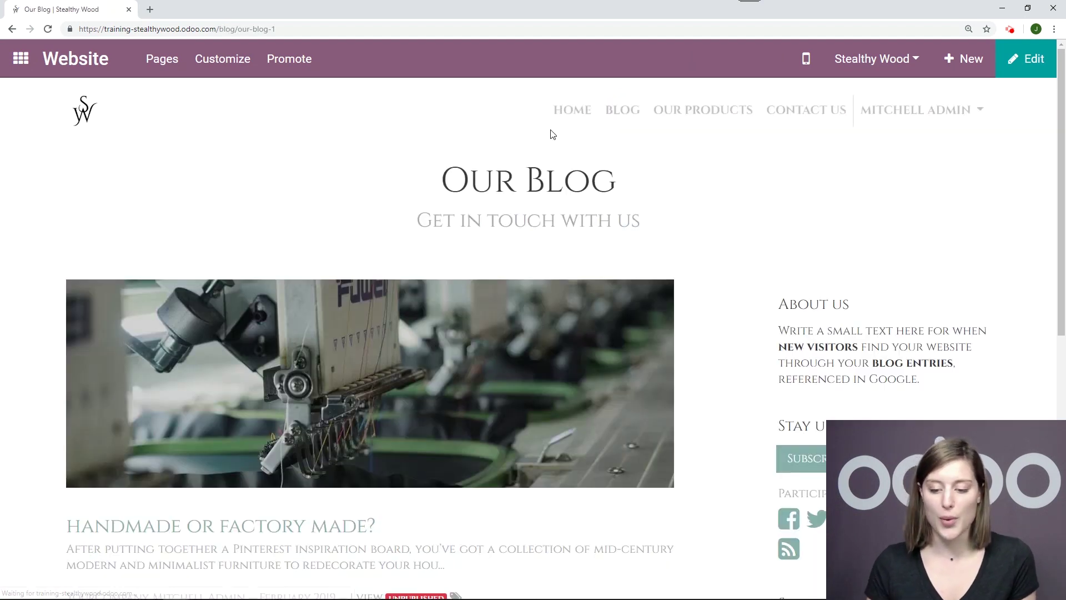
{"action": "left_click", "coordinate": [566, 116]}
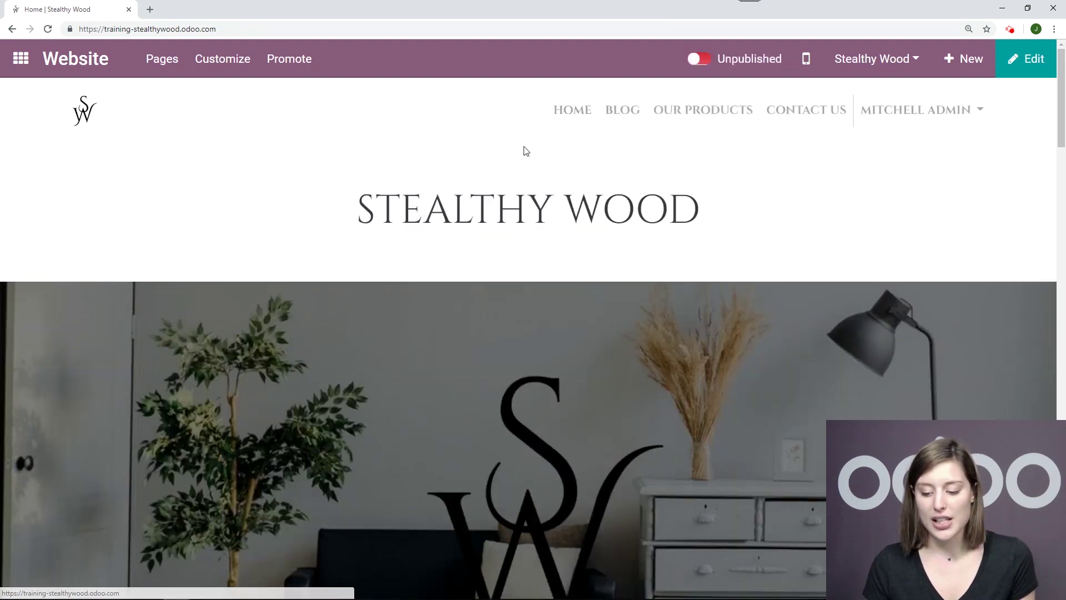
{"action": "scroll", "coordinate": [526, 151], "scroll_direction": "down", "scroll_amount": 9}
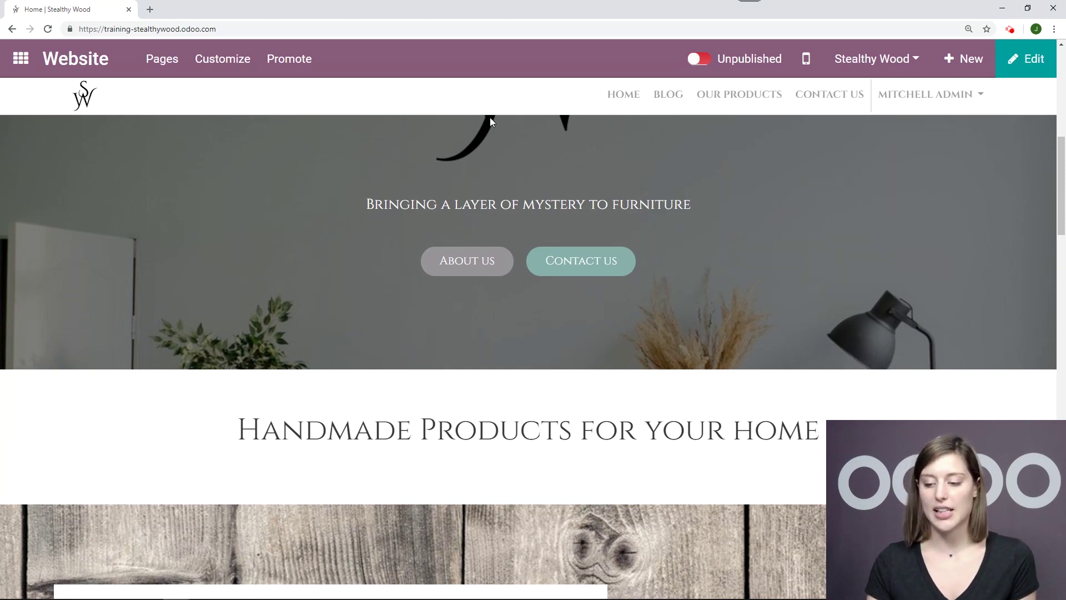
Step: Put the homepage in edit mode and bring up Select a Media for the Our Products pug photo
{"action": "left_click", "coordinate": [1028, 59]}
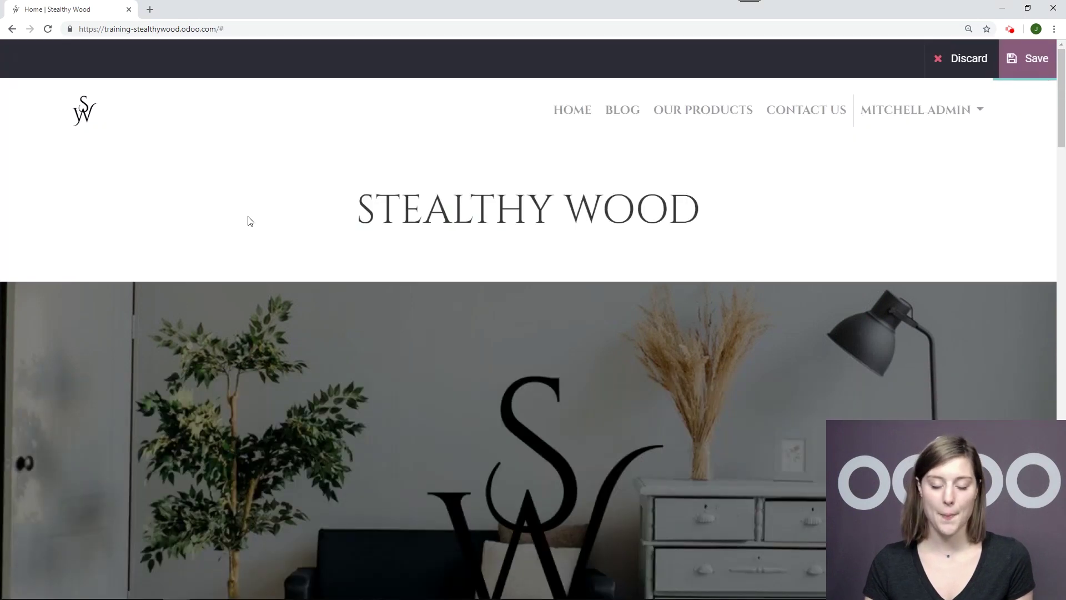
{"action": "scroll", "coordinate": [305, 243], "scroll_direction": "down", "scroll_amount": 10}
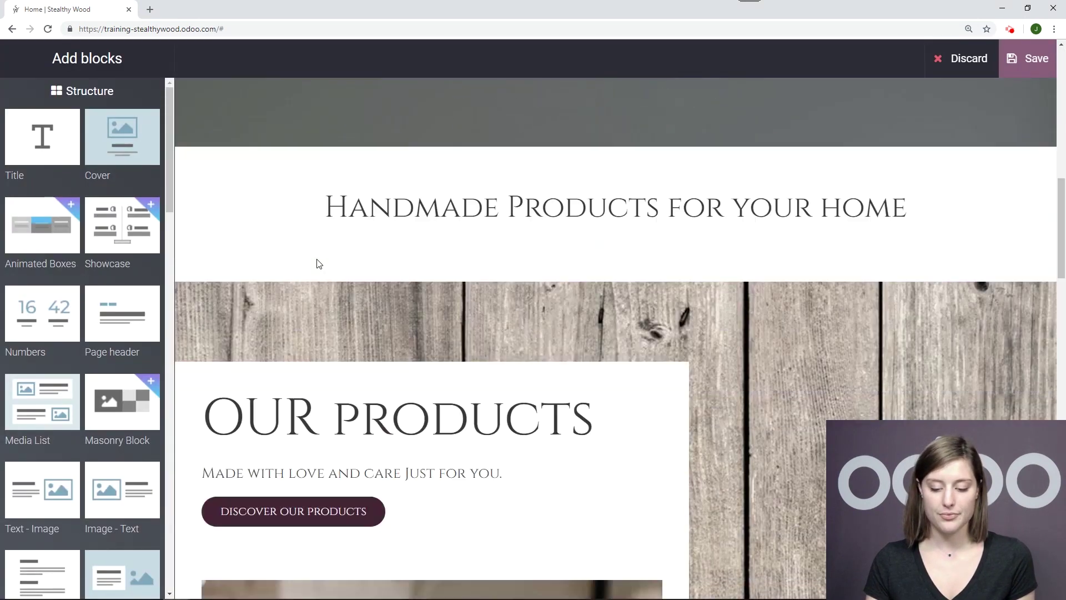
{"action": "scroll", "coordinate": [319, 264], "scroll_direction": "down", "scroll_amount": 8}
{"action": "left_click", "coordinate": [382, 281]}
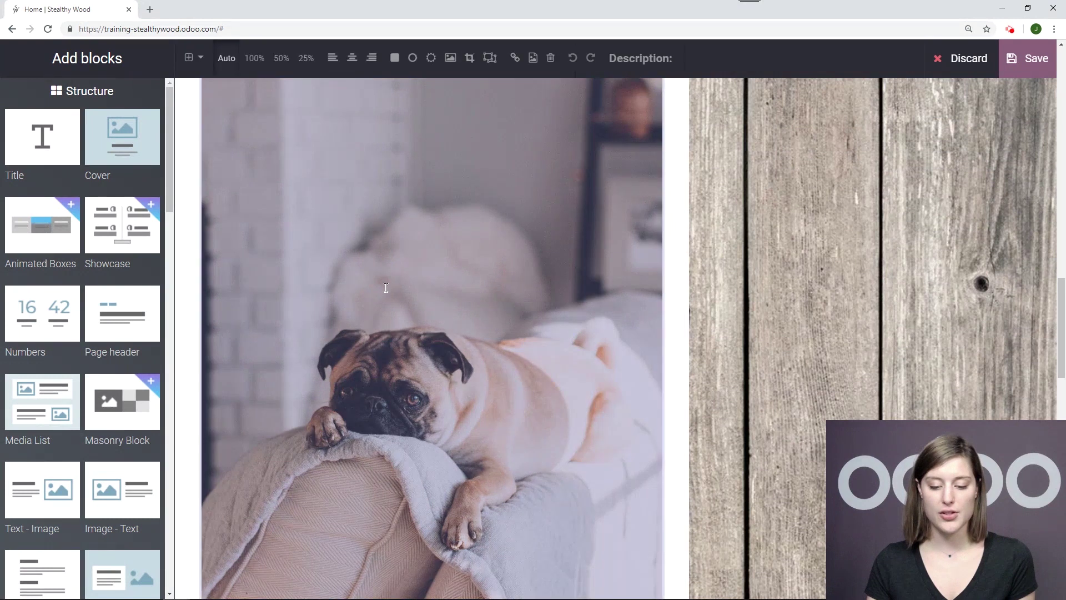
{"action": "double_click", "coordinate": [391, 283]}
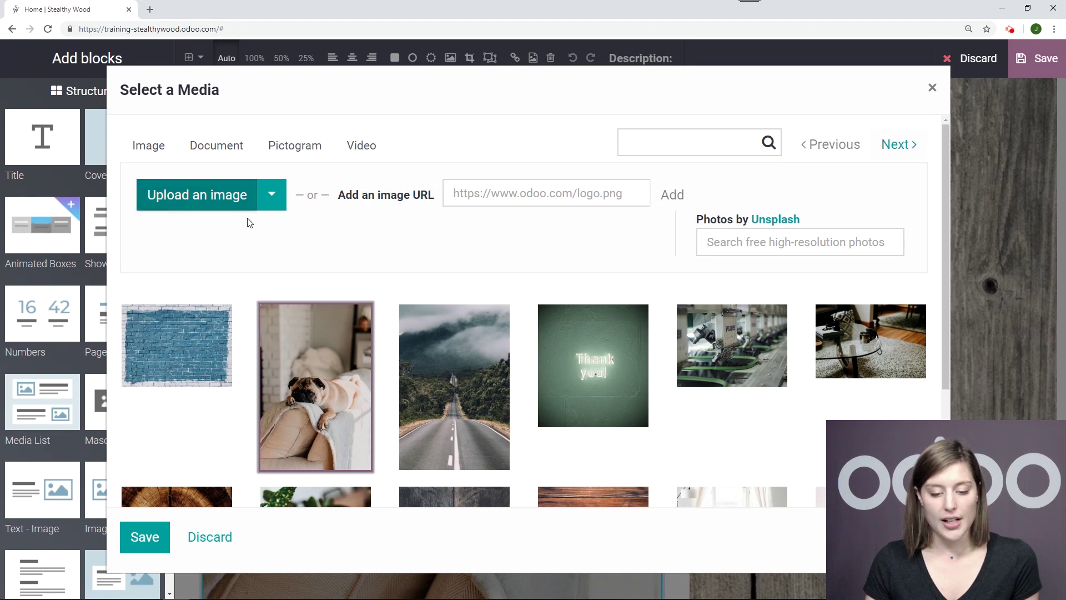
Step: Upload dog-on-chair from the Desktop to replace the pug photo, then reopen its media library
{"action": "left_click", "coordinate": [200, 198]}
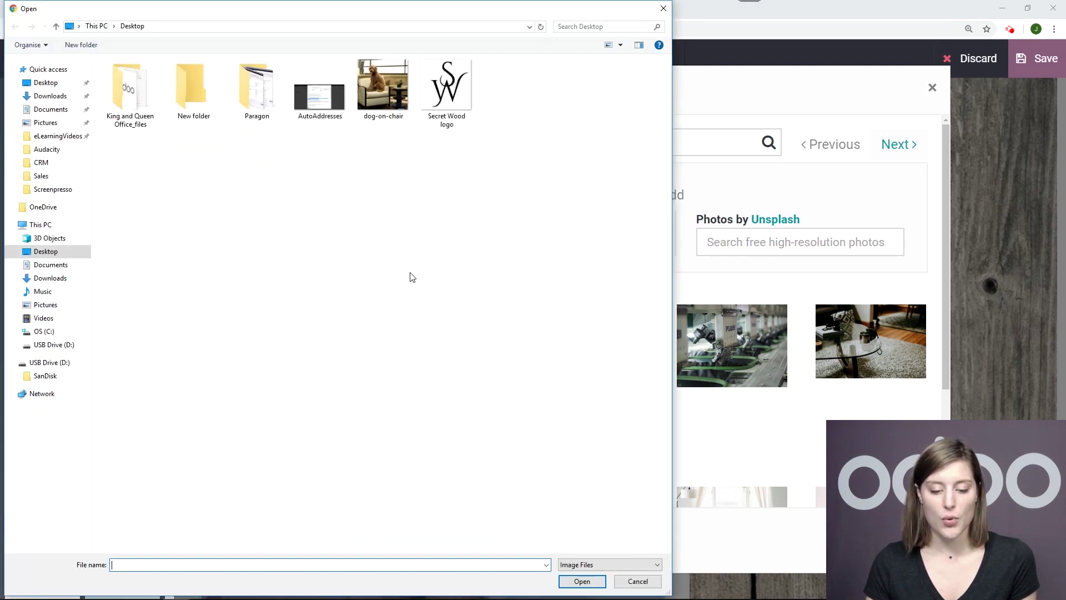
{"action": "left_click", "coordinate": [372, 97]}
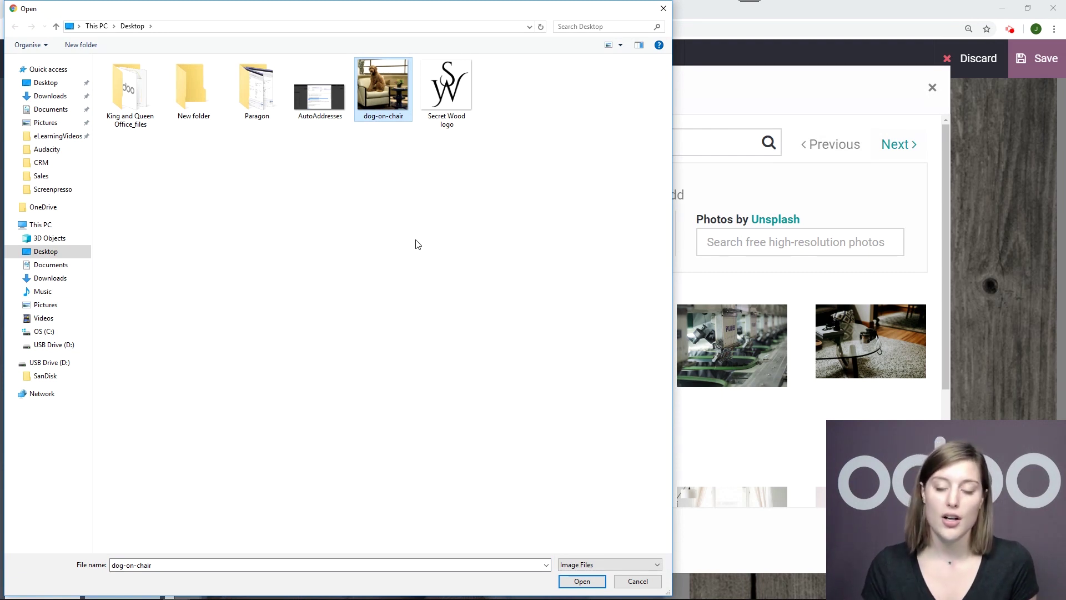
{"action": "left_click", "coordinate": [581, 581]}
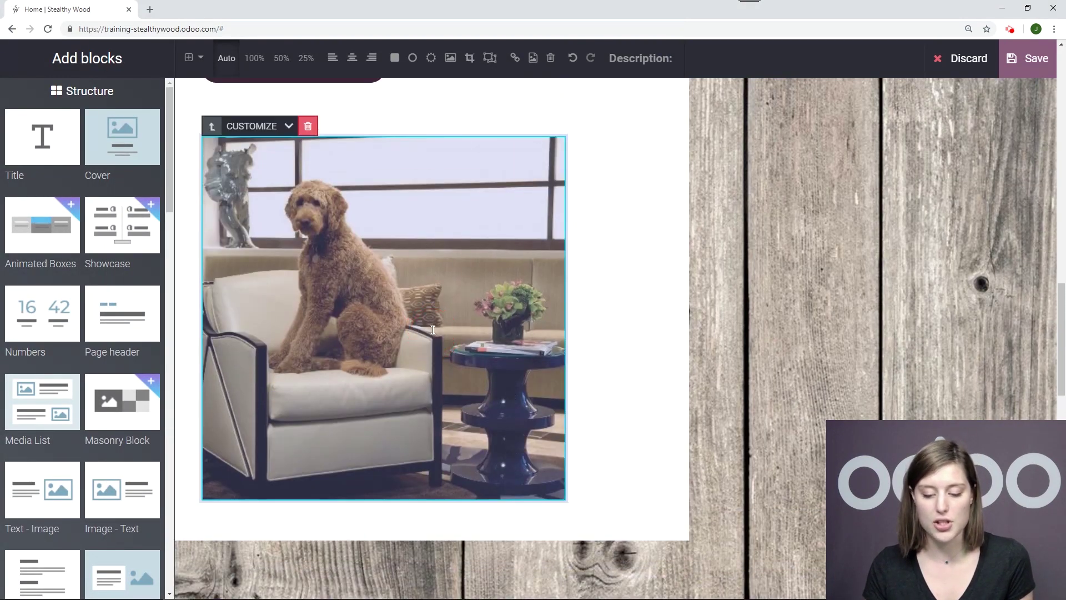
{"action": "double_click", "coordinate": [433, 331]}
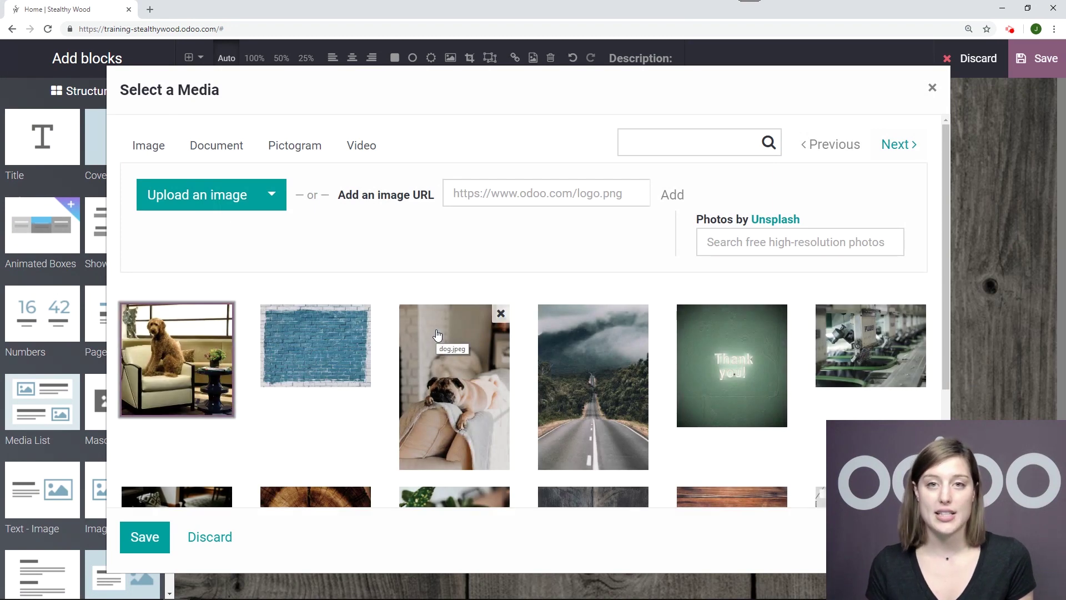
Step: Review the extra image upload options, then close the media library without changes
{"action": "left_click", "coordinate": [277, 197]}
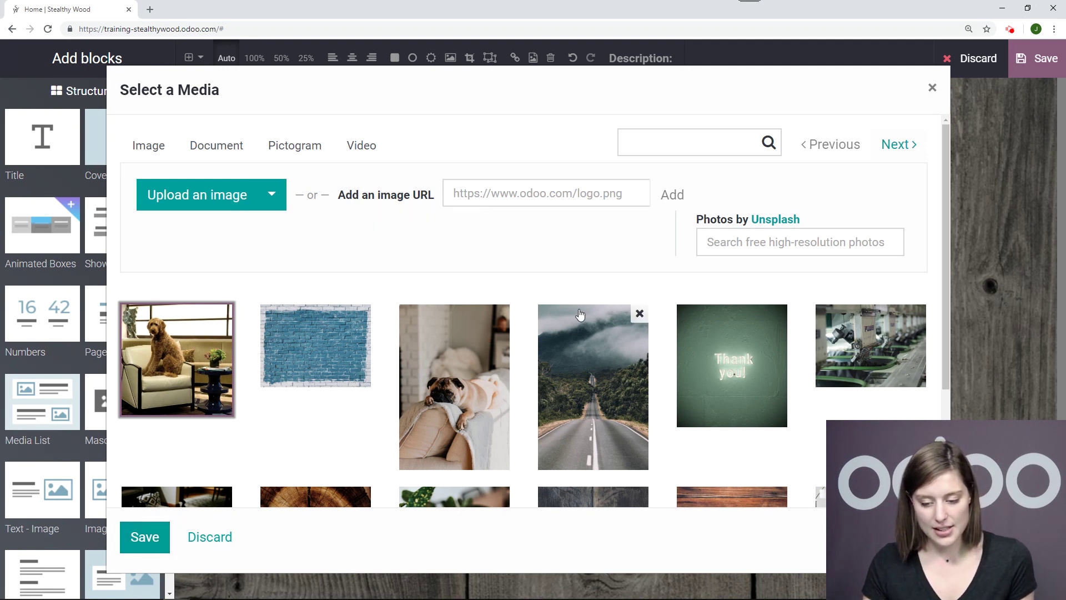
{"action": "scroll", "coordinate": [564, 301], "scroll_direction": "down", "scroll_amount": 1}
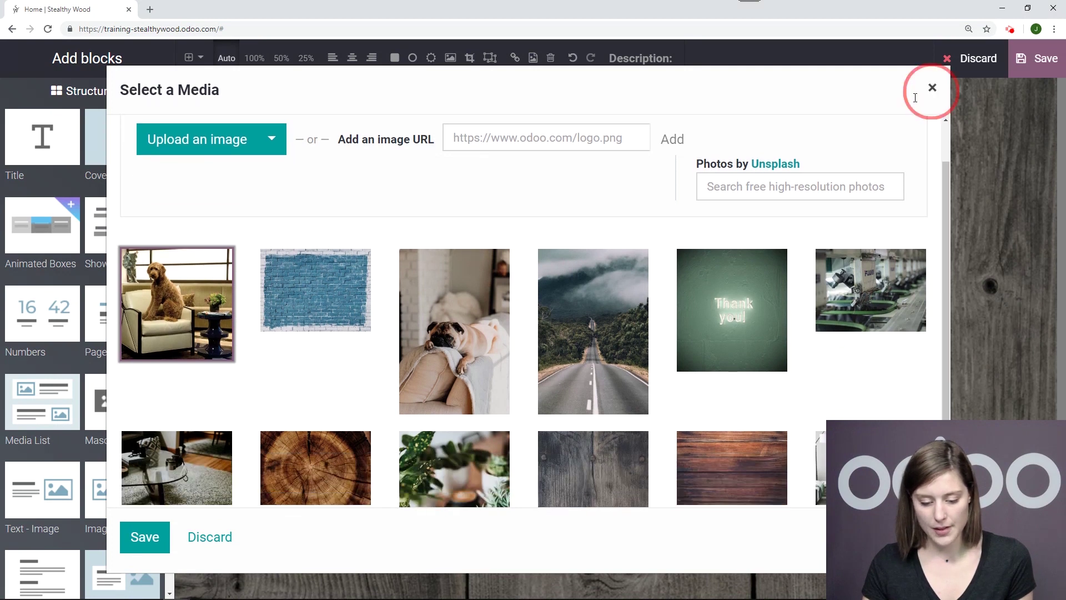
{"action": "left_click", "coordinate": [932, 88]}
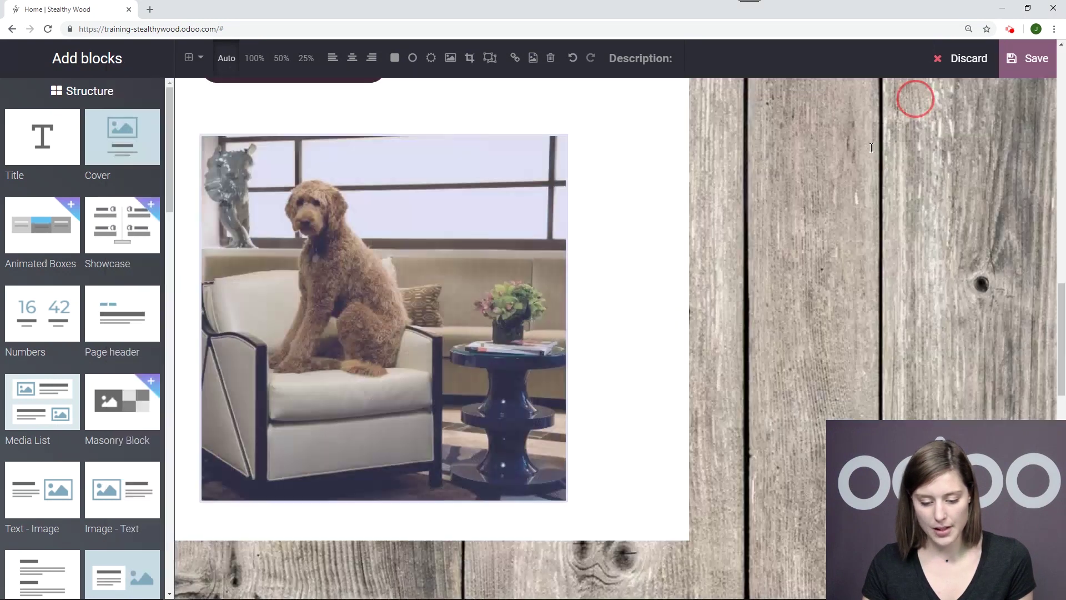
Step: Select the dog photo and bring up its Description and tooltip settings
{"action": "left_click", "coordinate": [429, 313]}
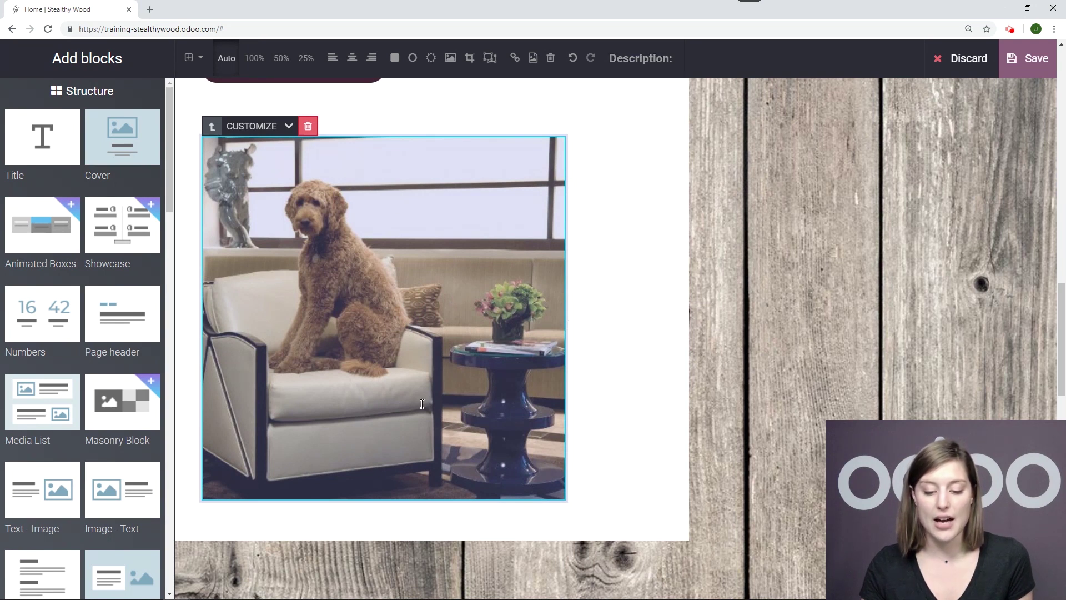
{"action": "left_click", "coordinate": [653, 70]}
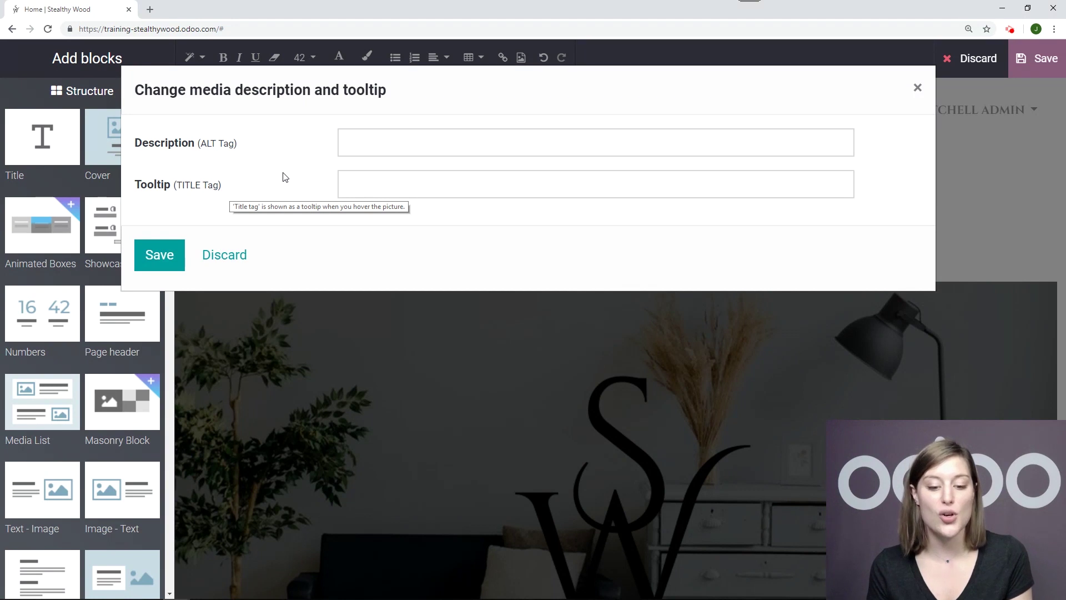
Step: Save the dog photo's description 'Dog sitting on chair' and title 'Joey is having a good day'
{"action": "left_click", "coordinate": [418, 143]}
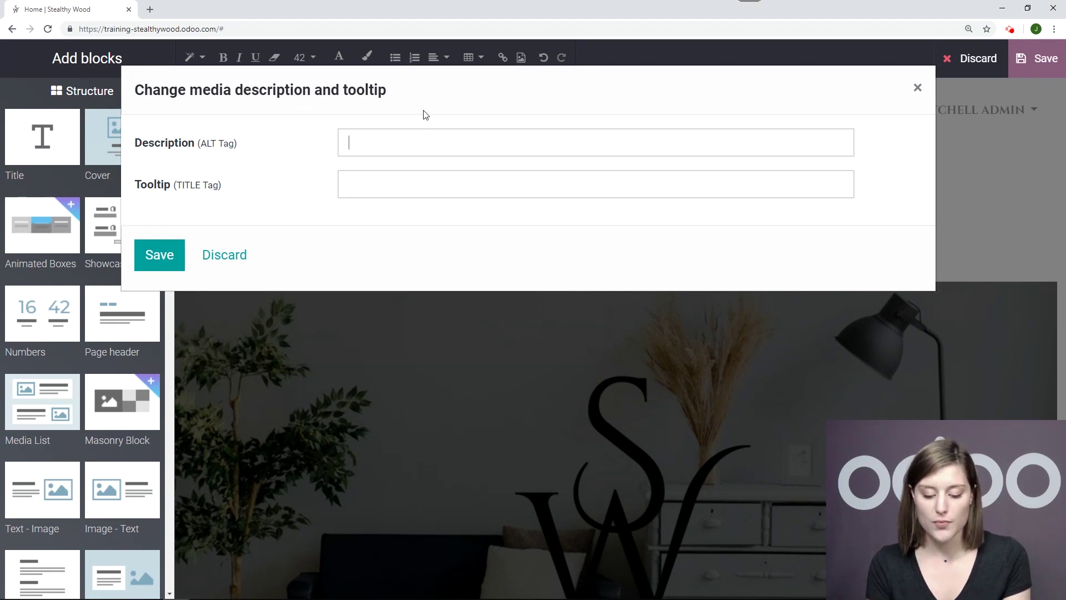
{"action": "type", "text": "Dog sitting "}
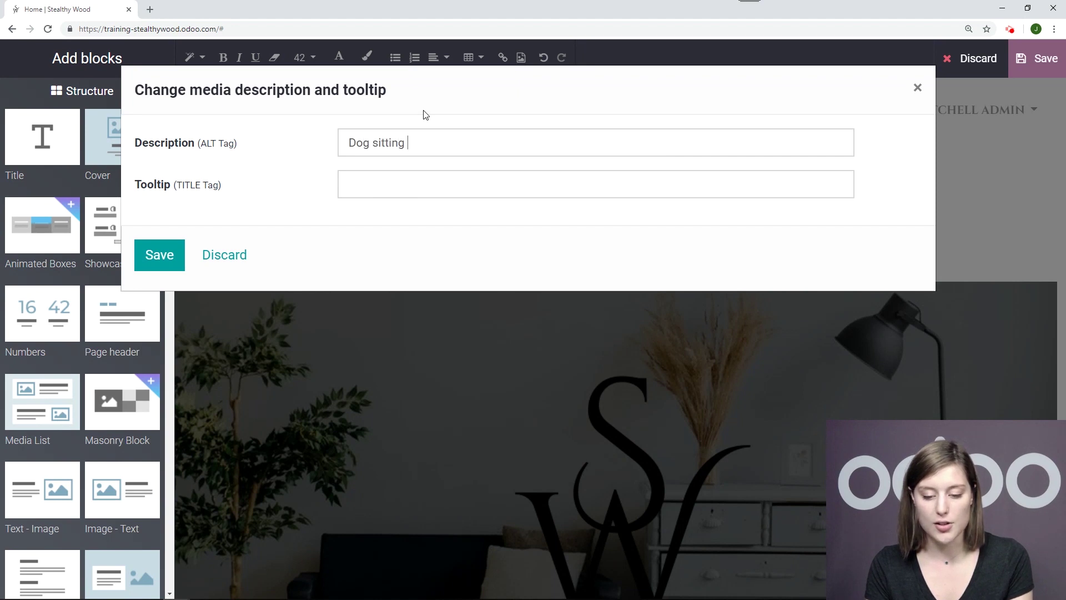
{"action": "type", "text": "on chair"}
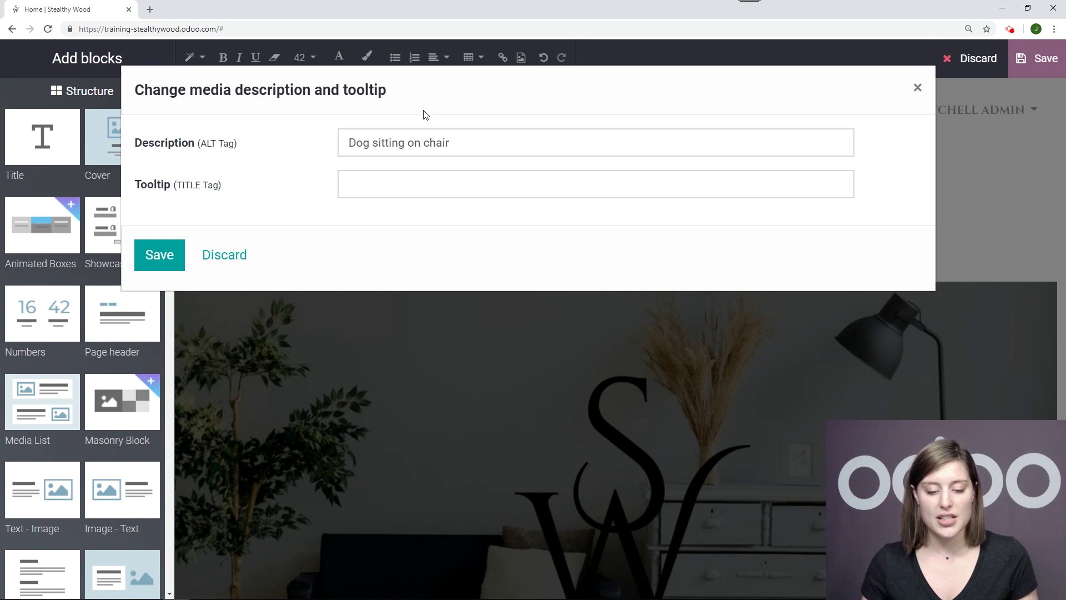
{"action": "left_click", "coordinate": [412, 181]}
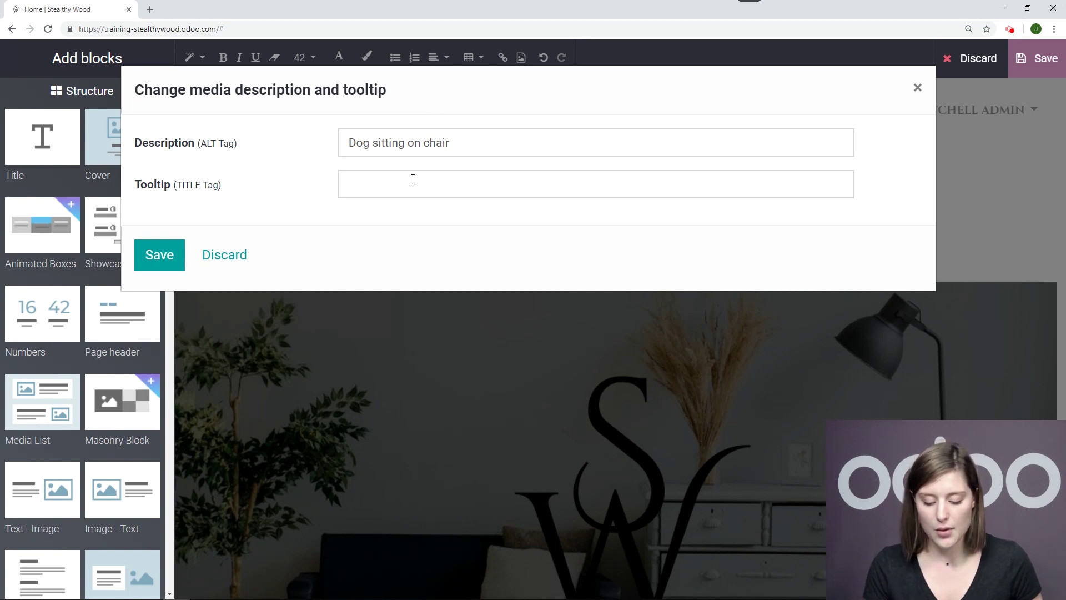
{"action": "type", "text": "Jo"}
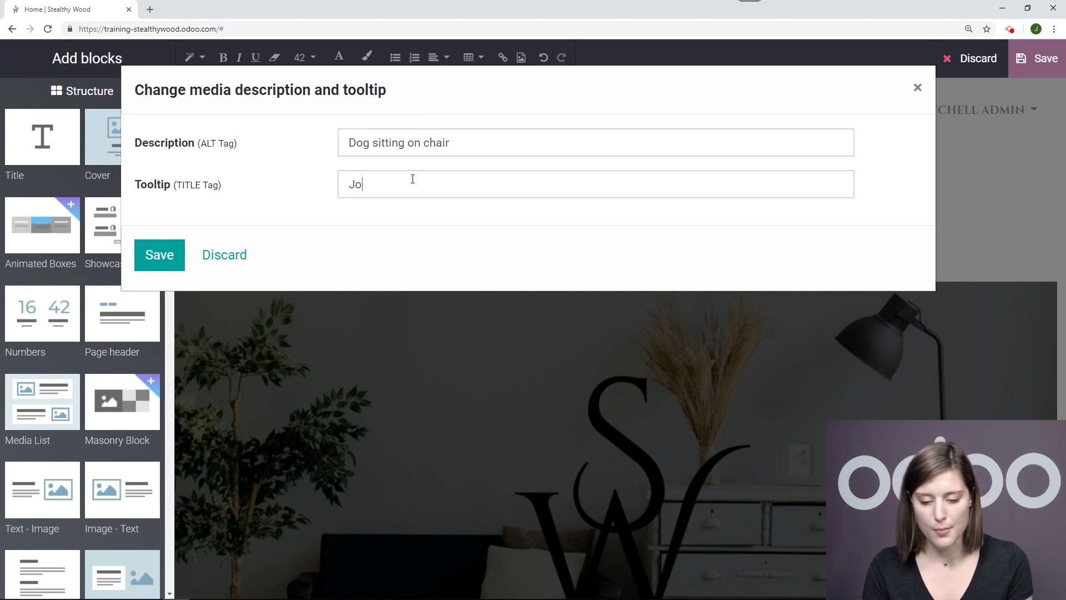
{"action": "type", "text": "ey is havin"}
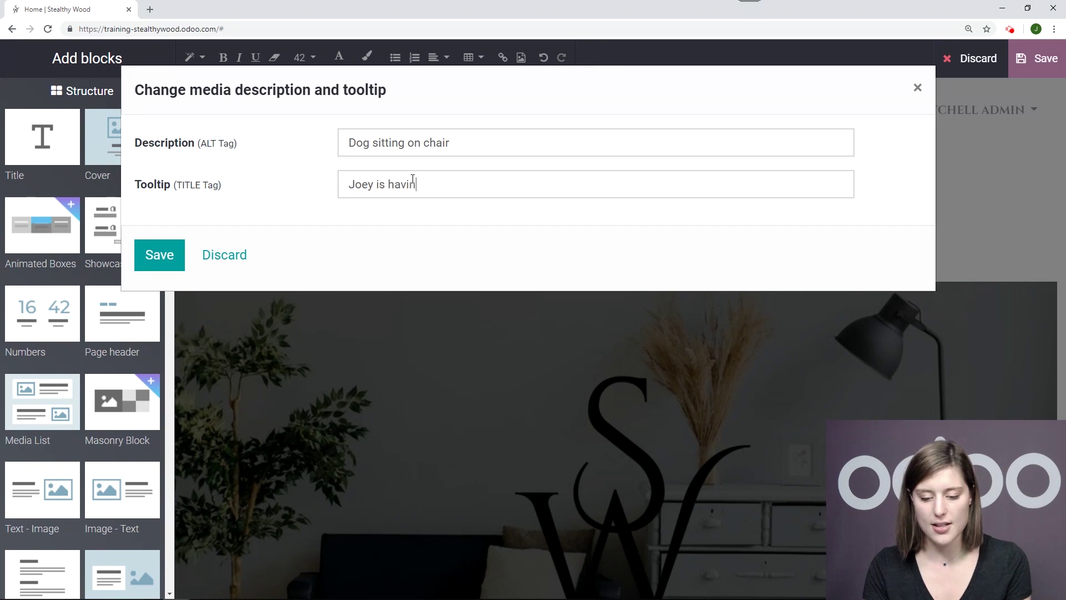
{"action": "type", "text": "g a good day"}
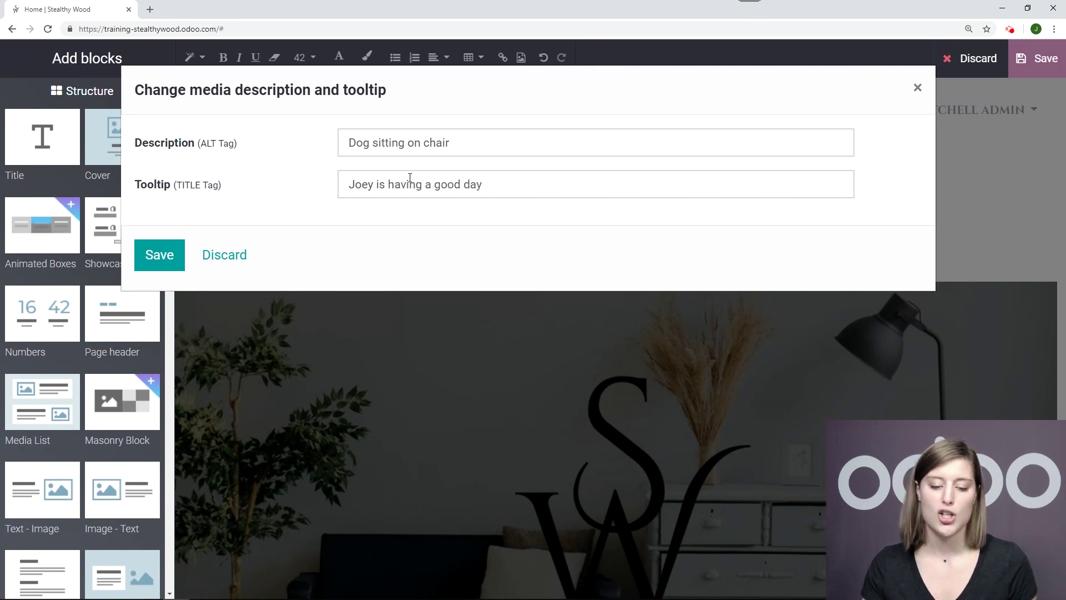
{"action": "left_click", "coordinate": [166, 244]}
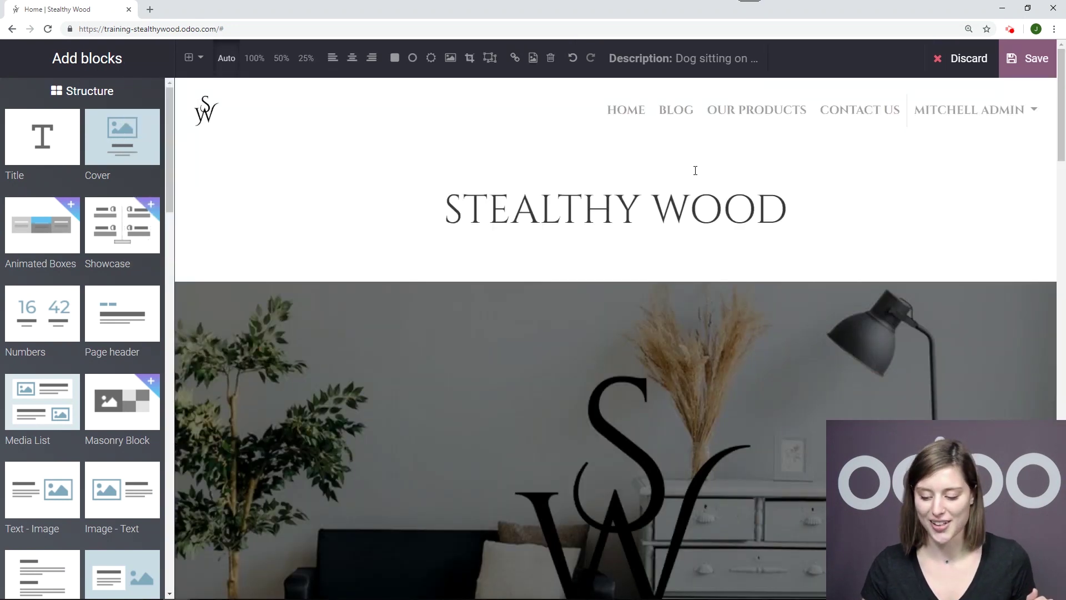
{"action": "scroll", "coordinate": [695, 171], "scroll_direction": "down", "scroll_amount": 20}
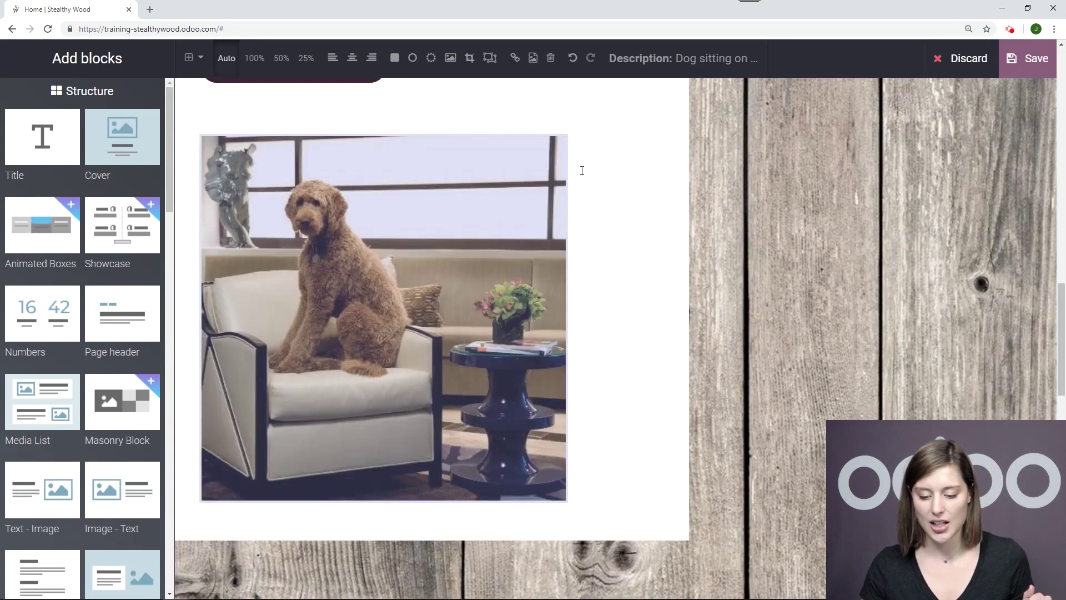
{"action": "mouse_move", "coordinate": [409, 267]}
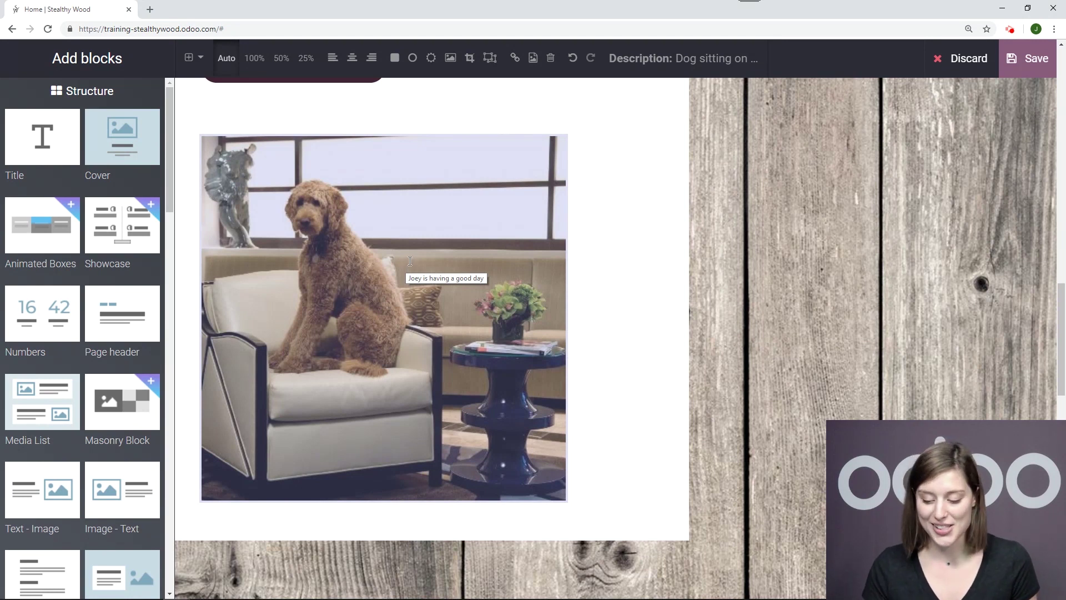
{"action": "scroll", "coordinate": [514, 289], "scroll_direction": "up", "scroll_amount": 1}
{"action": "scroll", "coordinate": [515, 289], "scroll_direction": "up", "scroll_amount": 15}
Step: Confirm the STEALTHY WOOD title is styled as Header 1, leaving it unchanged
{"action": "scroll", "coordinate": [518, 289], "scroll_direction": "up", "scroll_amount": 5}
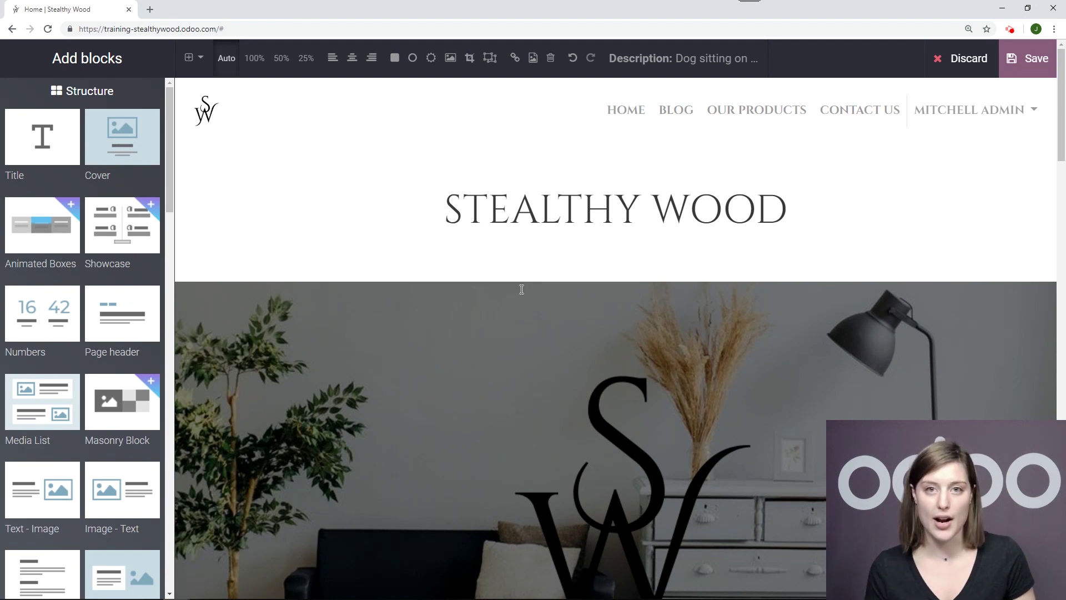
{"action": "left_click", "coordinate": [672, 199]}
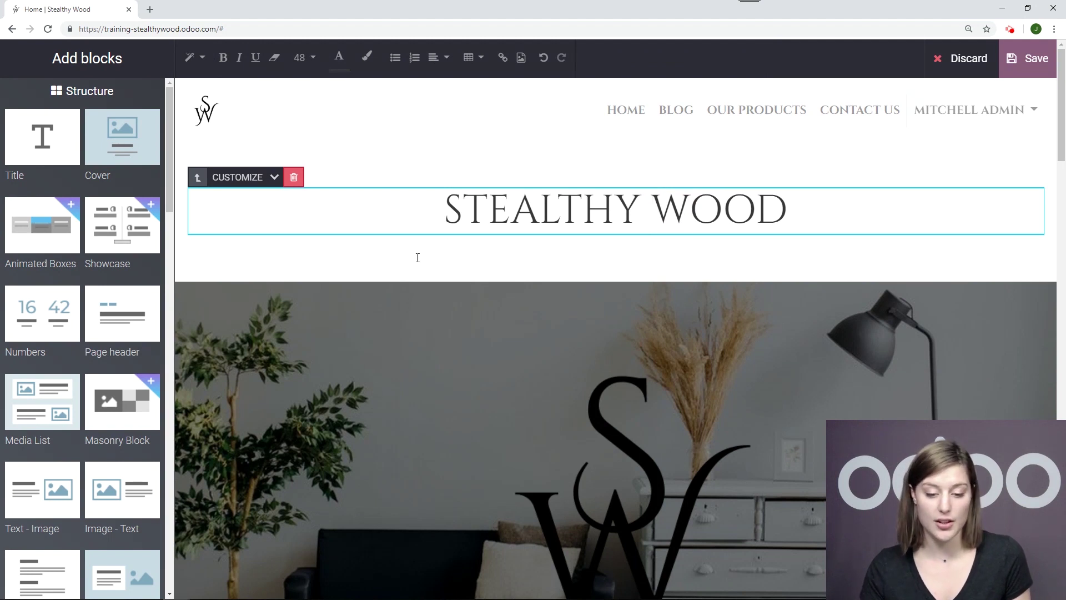
{"action": "left_click", "coordinate": [194, 60]}
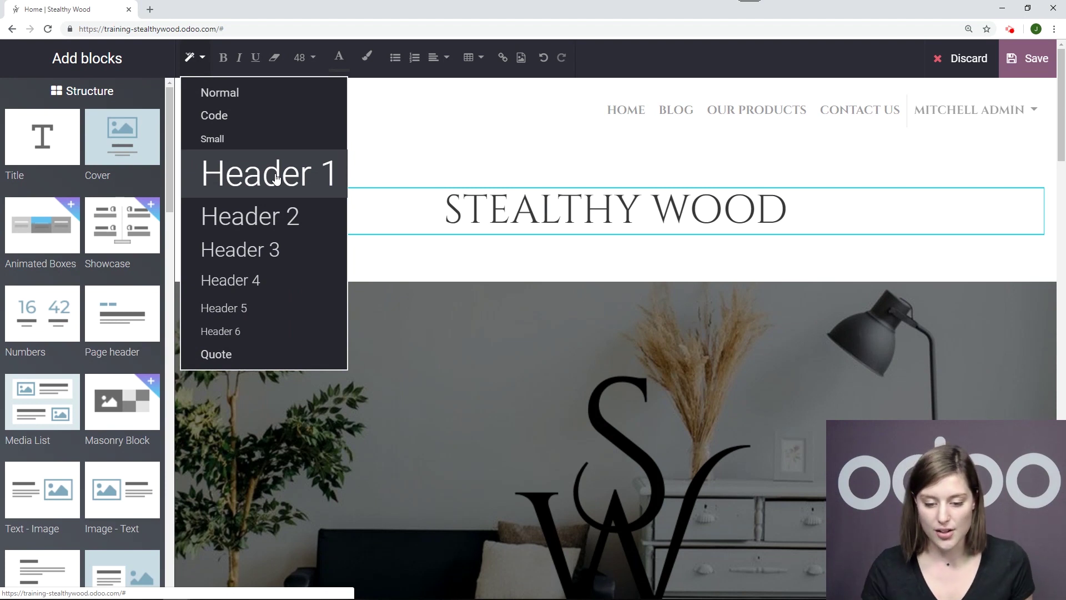
{"action": "left_click", "coordinate": [427, 155]}
Step: Confirm the 'Bringing a layer of mystery to furniture' tagline is Header 2, then save the page
{"action": "scroll", "coordinate": [529, 274], "scroll_direction": "down", "scroll_amount": 7}
{"action": "left_click", "coordinate": [539, 265]}
{"action": "left_click", "coordinate": [192, 58]}
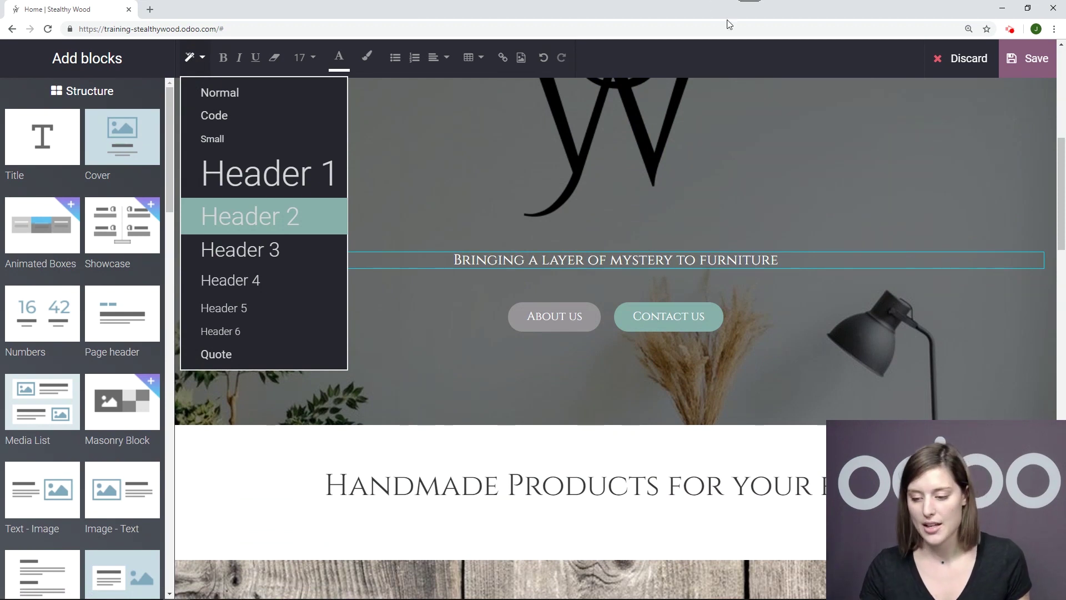
{"action": "left_click", "coordinate": [1041, 66]}
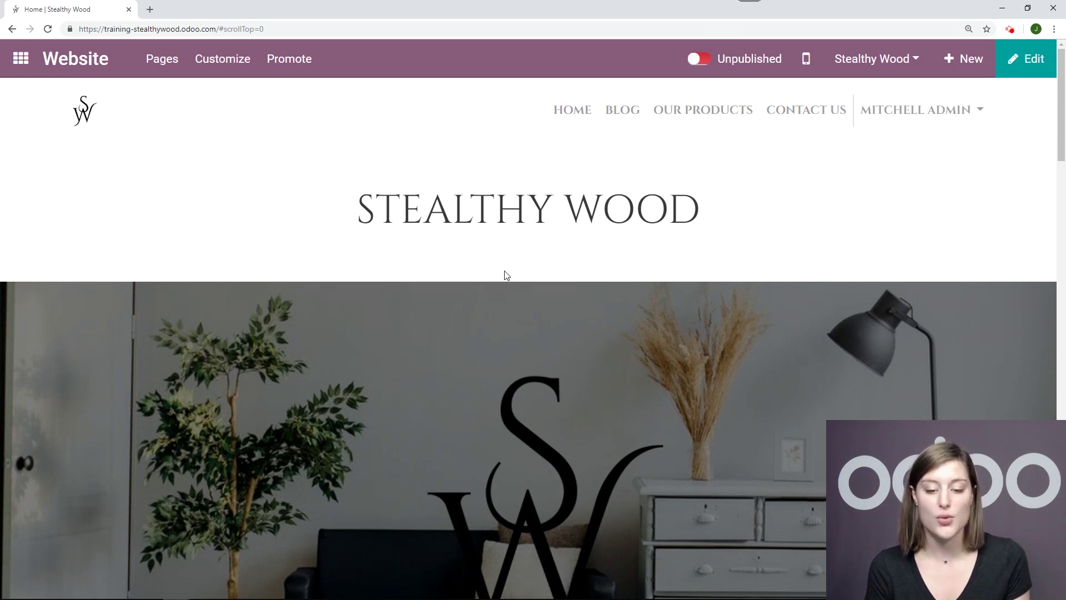
Step: Bring up the homepage's Optimize SEO settings from the Promote menu
{"action": "left_click", "coordinate": [295, 63]}
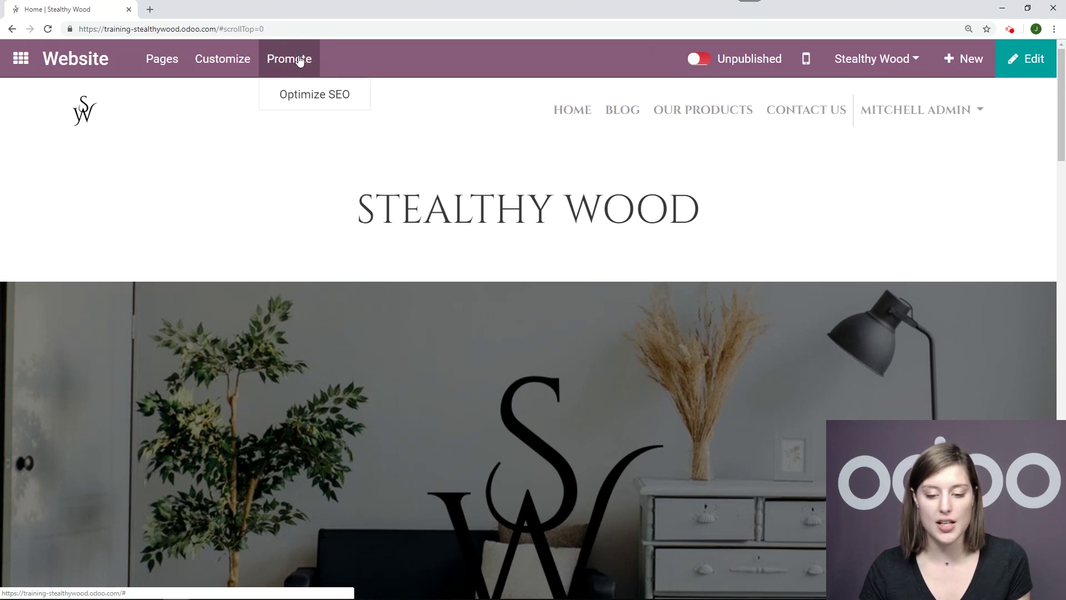
{"action": "left_click", "coordinate": [307, 105]}
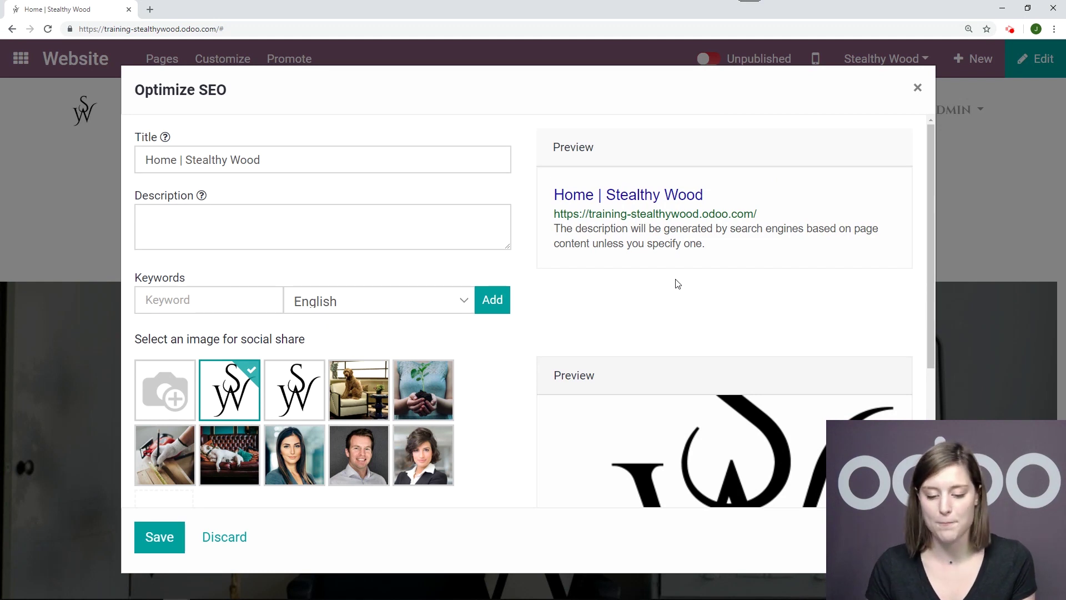
Step: Add 'Handmade' as an SEO keyword with English as its language
{"action": "left_click", "coordinate": [268, 291]}
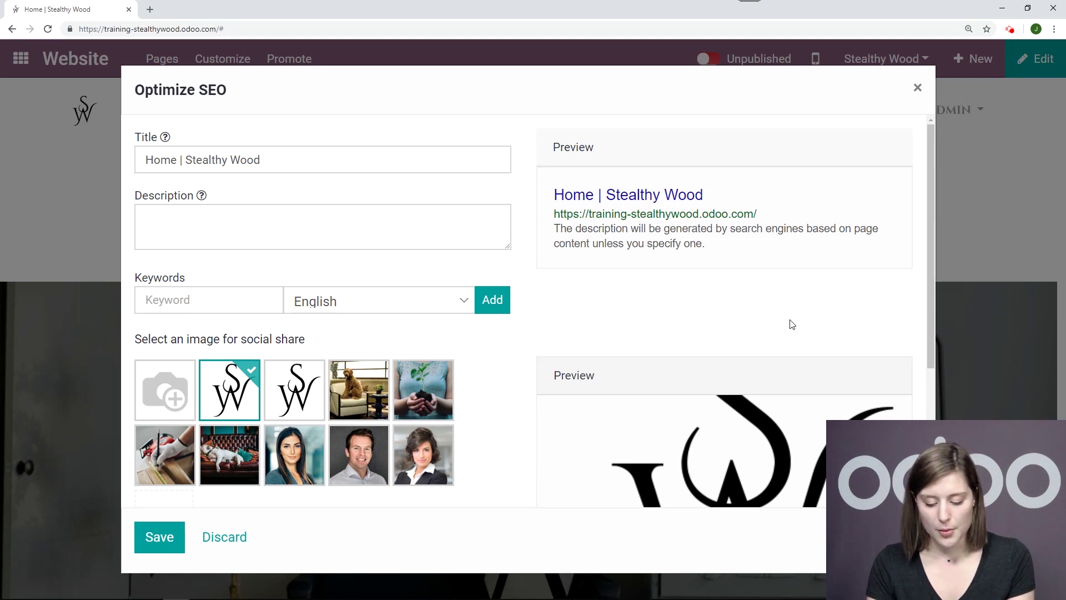
{"action": "type", "text": "Handmade"}
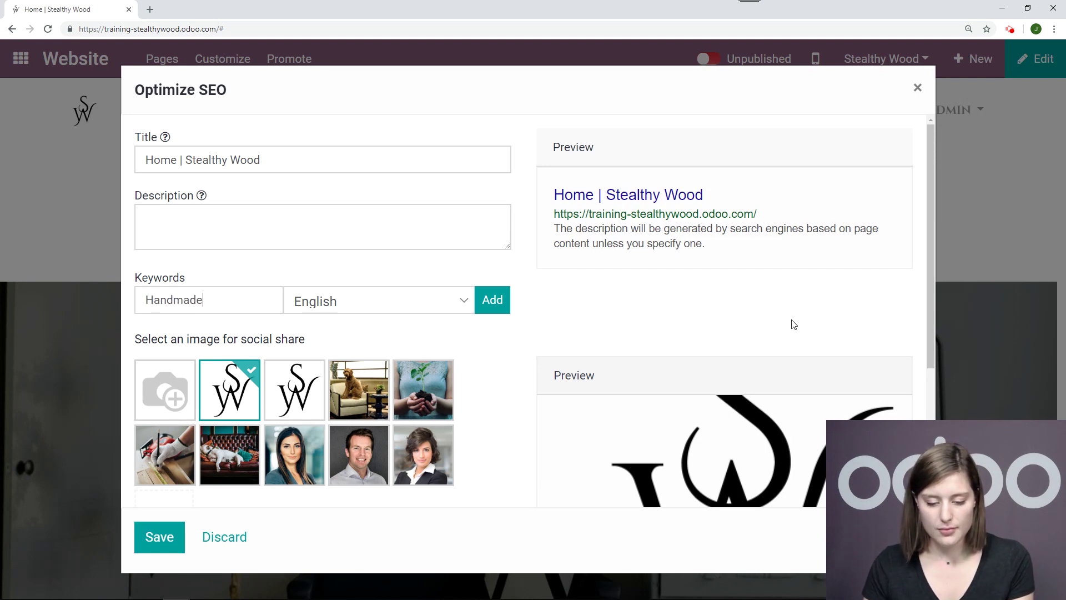
{"action": "left_click", "coordinate": [432, 314]}
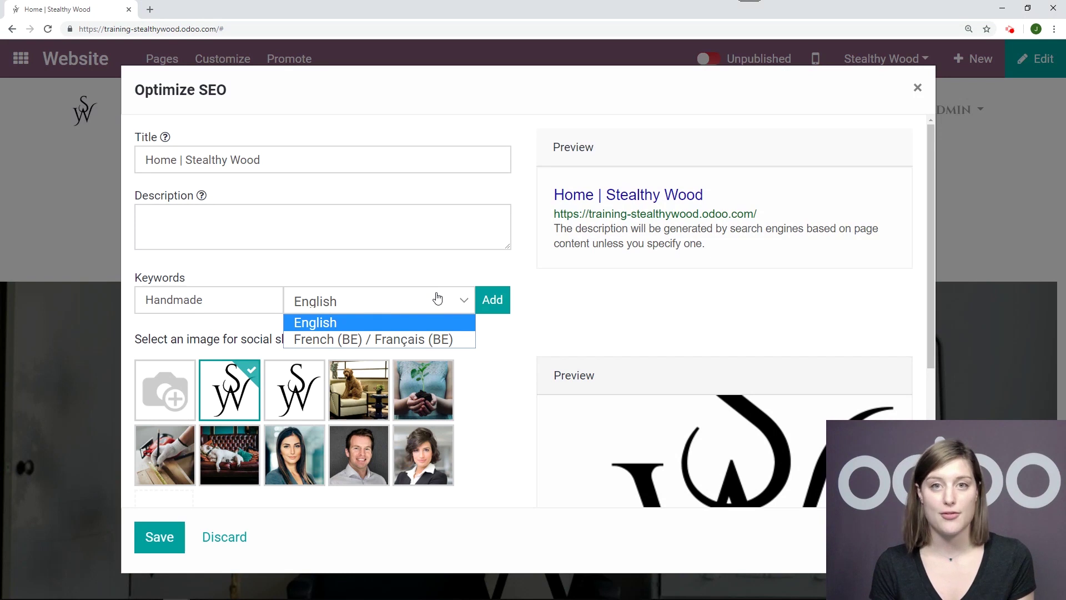
{"action": "left_click", "coordinate": [469, 278]}
{"action": "left_click", "coordinate": [493, 300]}
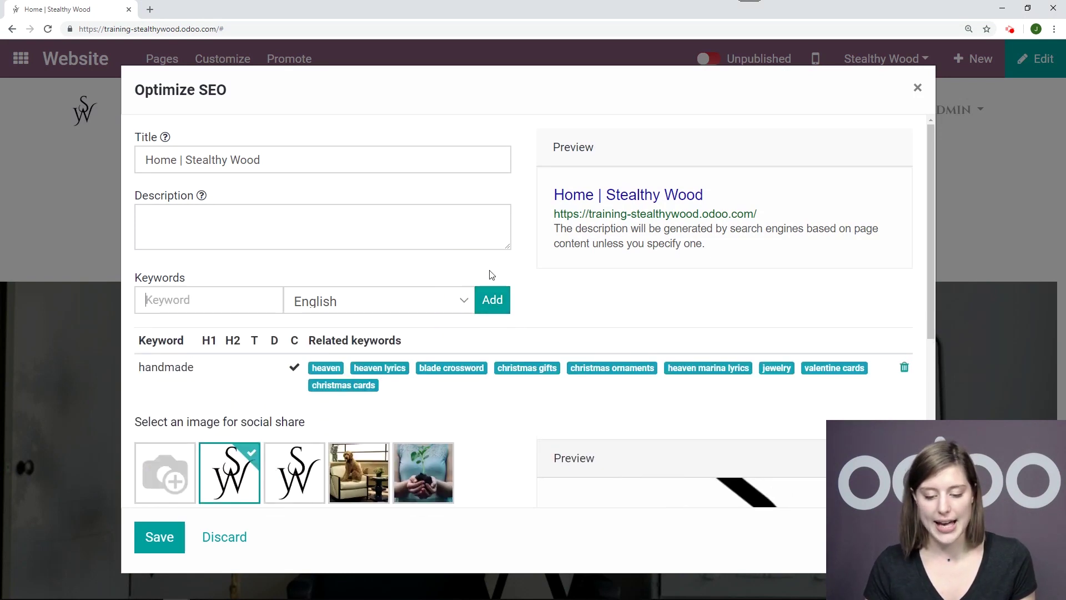
{"action": "scroll", "coordinate": [489, 275], "scroll_direction": "down", "scroll_amount": 2}
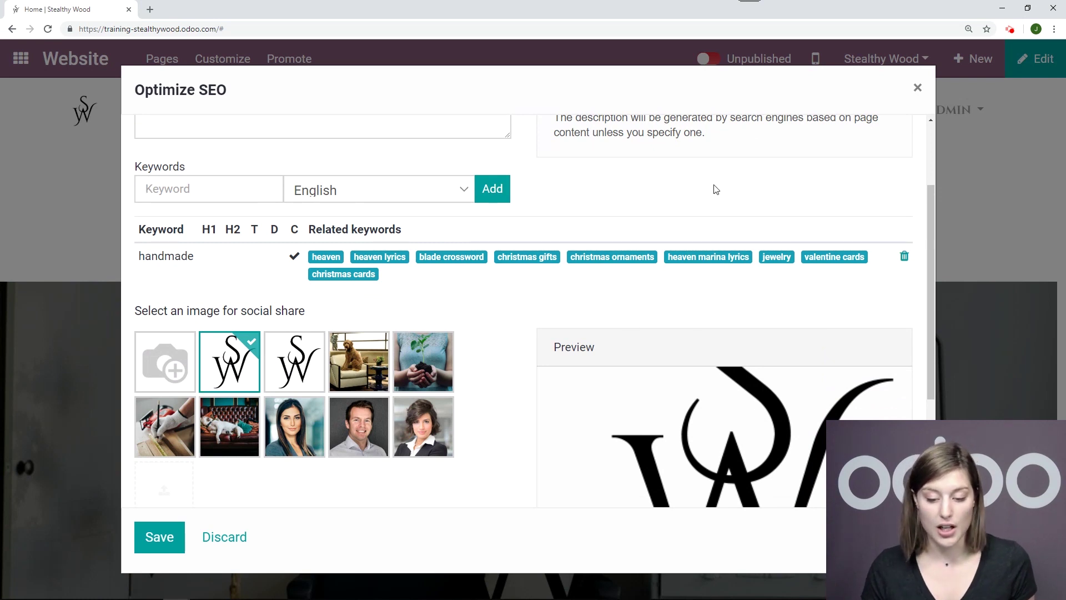
Step: Add the keywords custom, furniture and unique, plus the suggested 'customer service' keyword
{"action": "type", "text": "custom"}
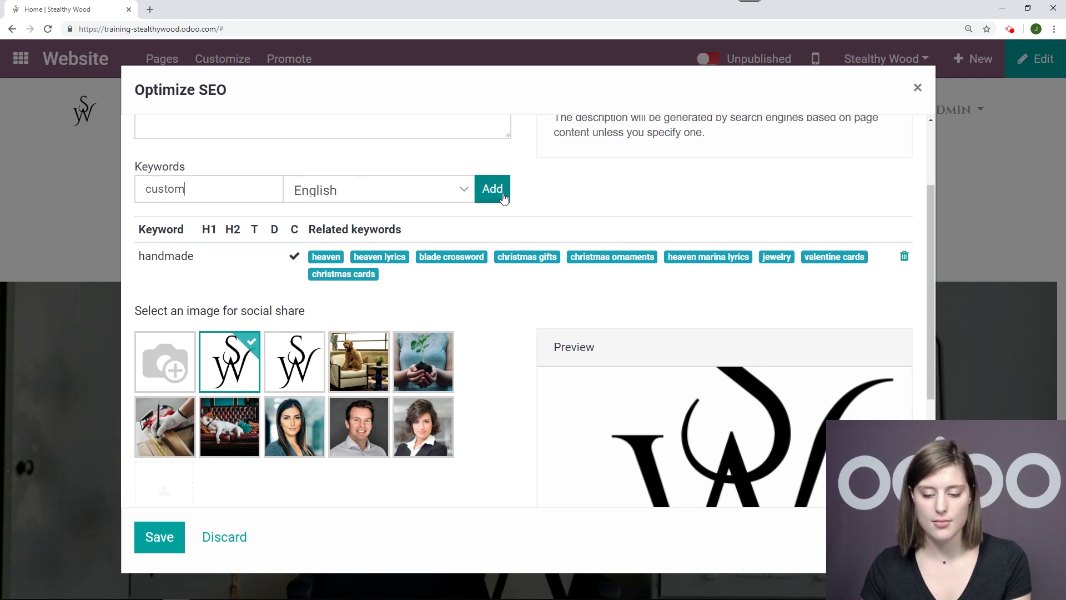
{"action": "left_click", "coordinate": [503, 199]}
{"action": "type", "text": "furniture"}
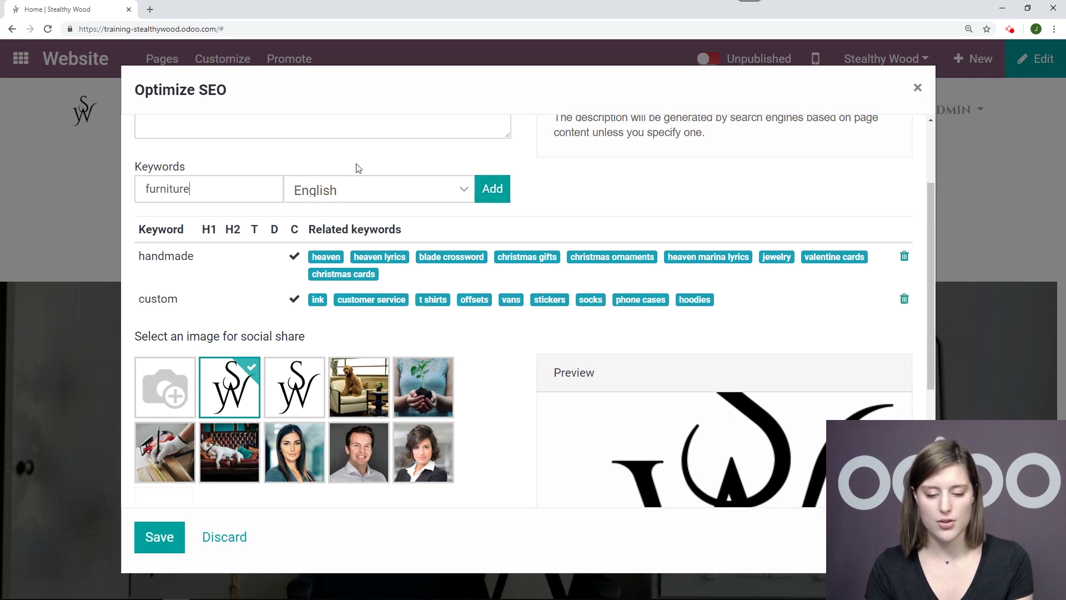
{"action": "left_click", "coordinate": [502, 194]}
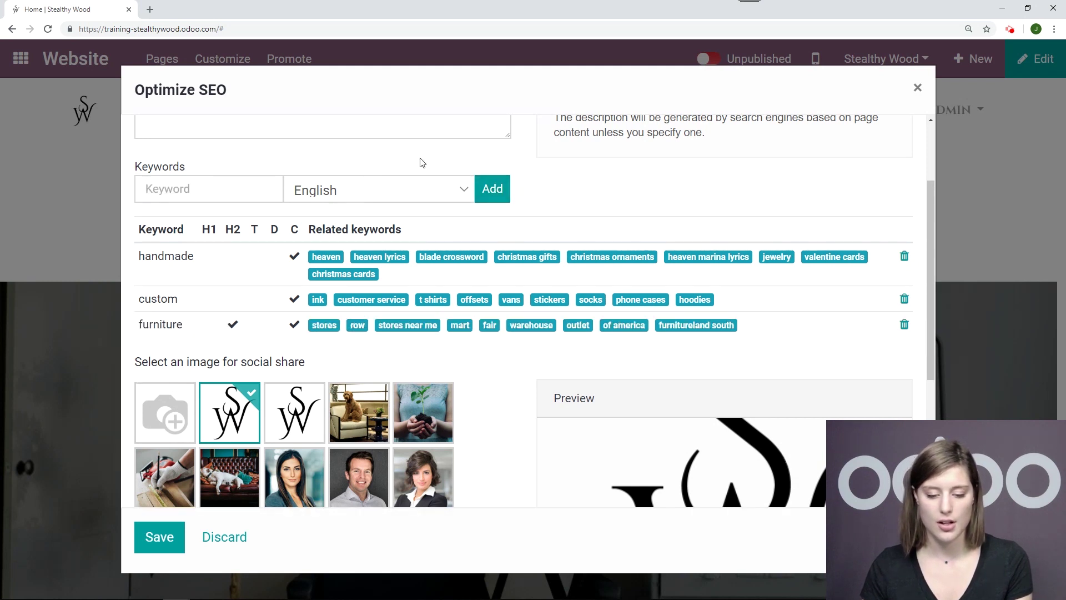
{"action": "type", "text": "unique"}
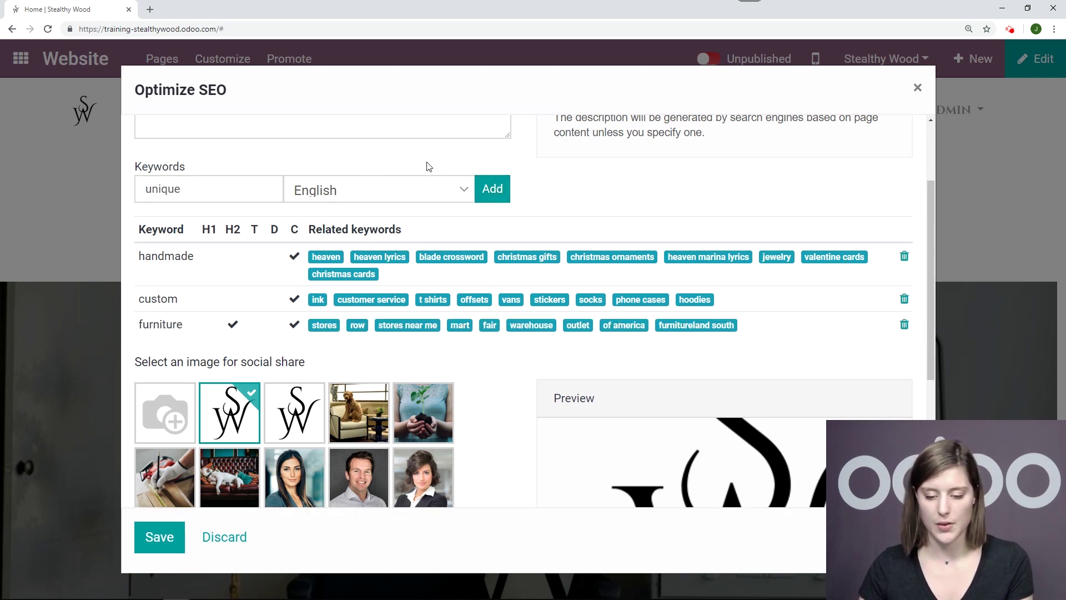
{"action": "left_click", "coordinate": [503, 188]}
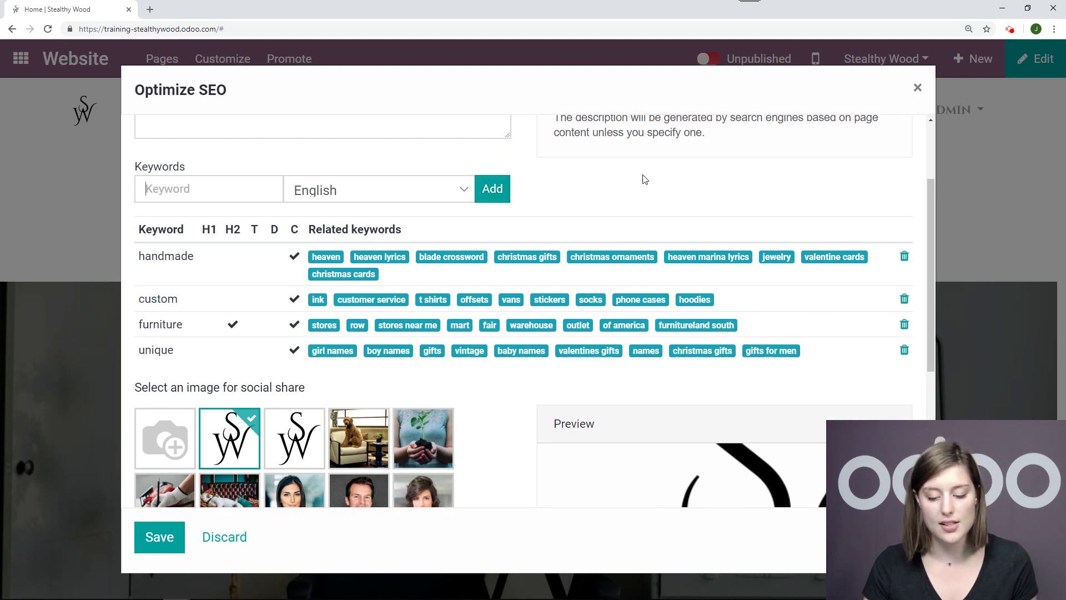
{"action": "scroll", "coordinate": [644, 179], "scroll_direction": "down", "scroll_amount": 1}
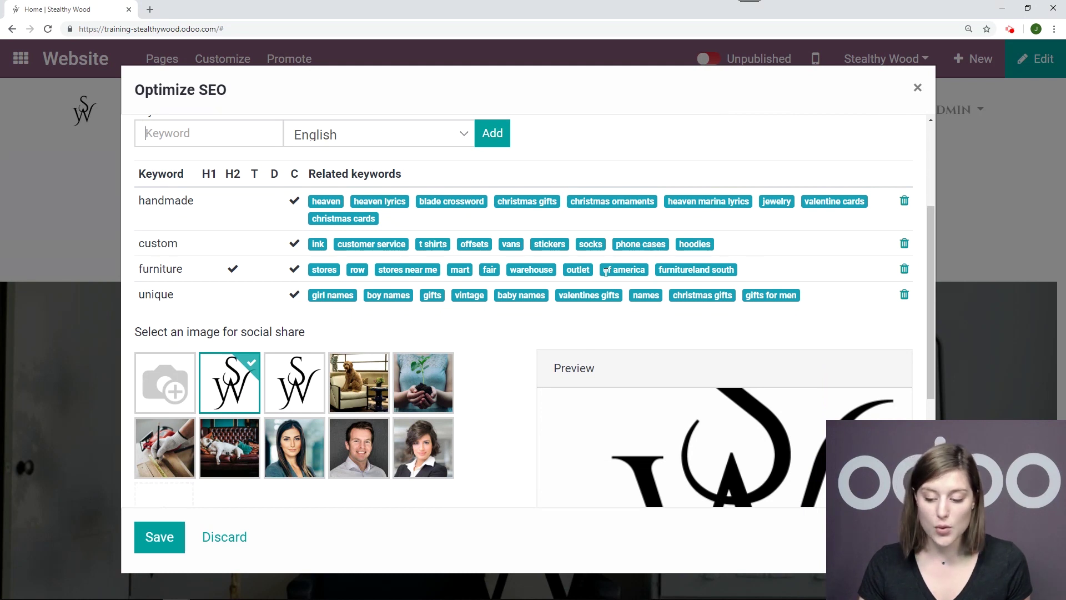
{"action": "left_click", "coordinate": [385, 243]}
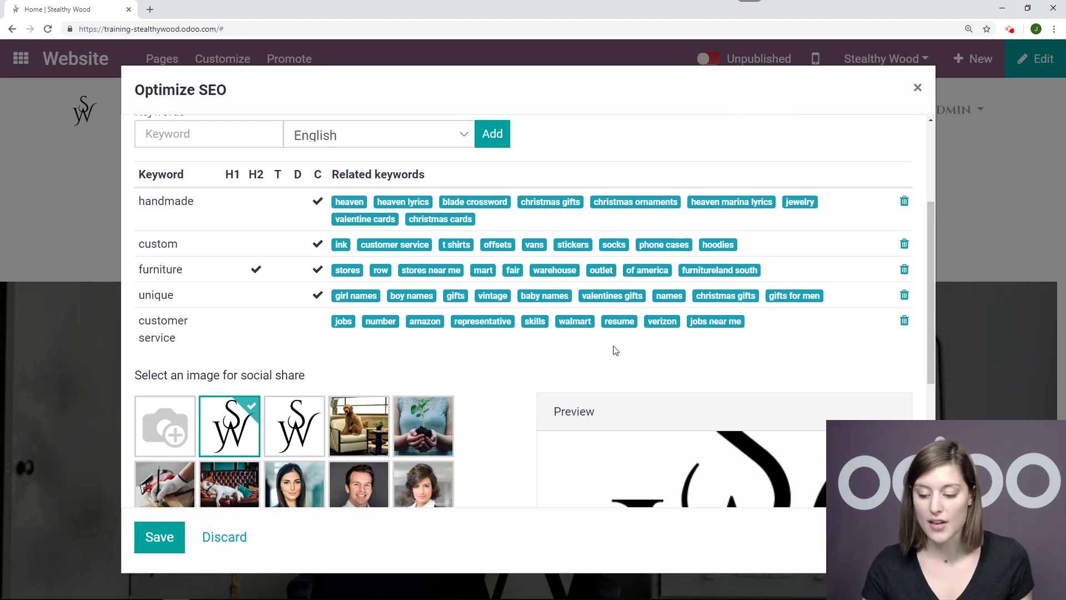
{"action": "scroll", "coordinate": [616, 349], "scroll_direction": "up", "scroll_amount": 3}
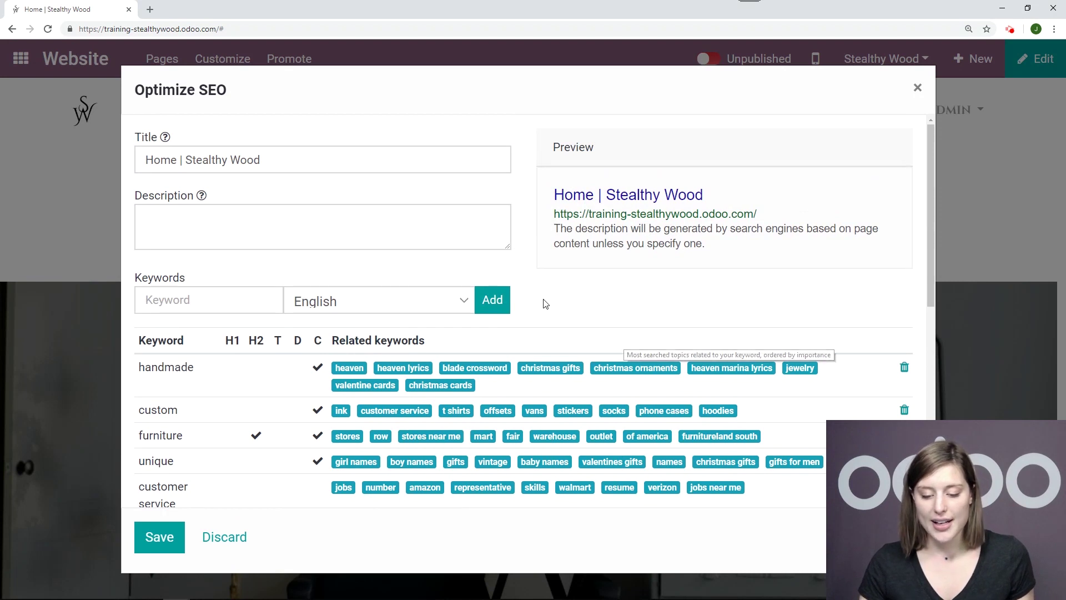
Step: Enter the meta description 'Handmade custom furniture just for you!', correcting a typo
{"action": "left_click", "coordinate": [428, 223]}
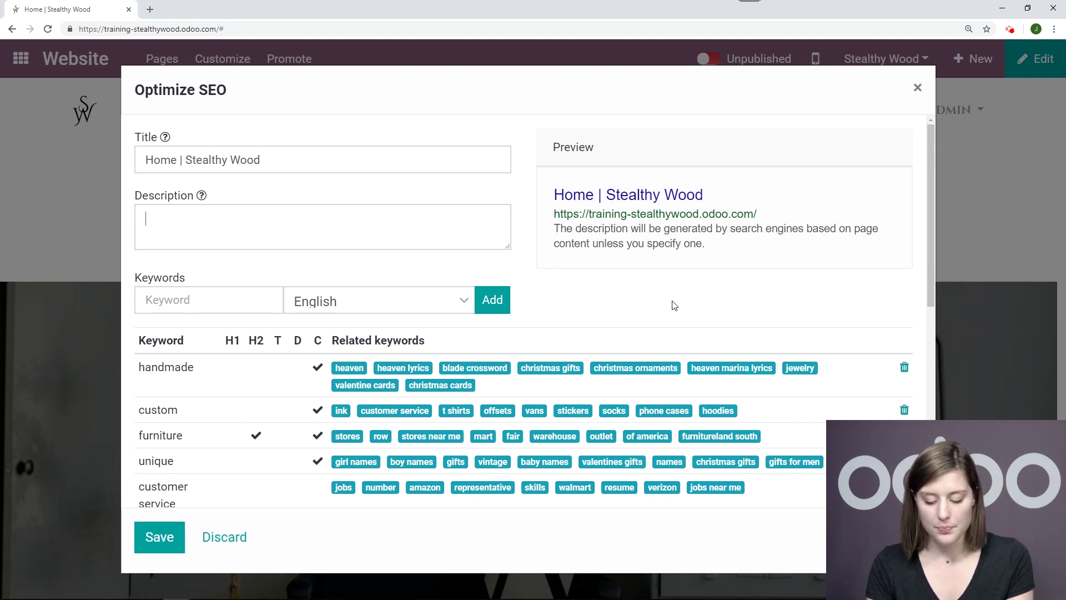
{"action": "type", "text": "Handmade "}
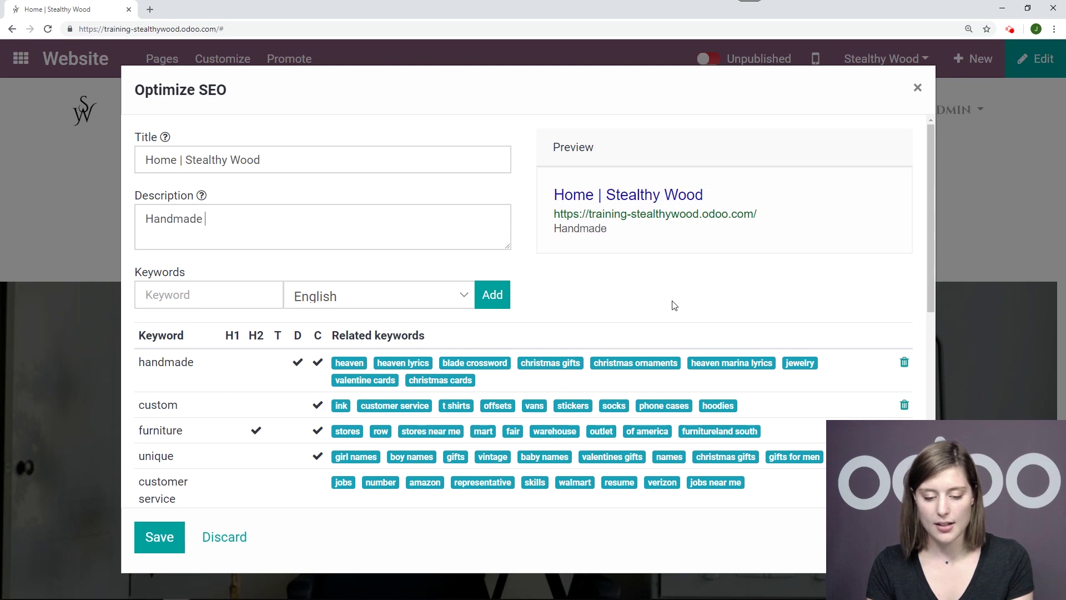
{"action": "type", "text": "custom furniture "}
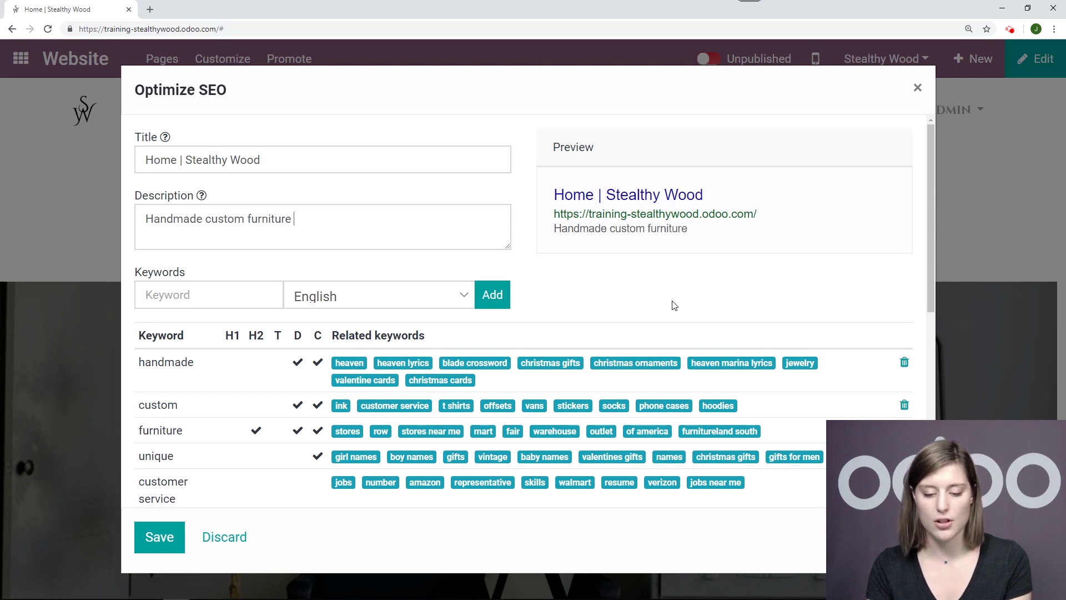
{"action": "type", "text": "just for you!"}
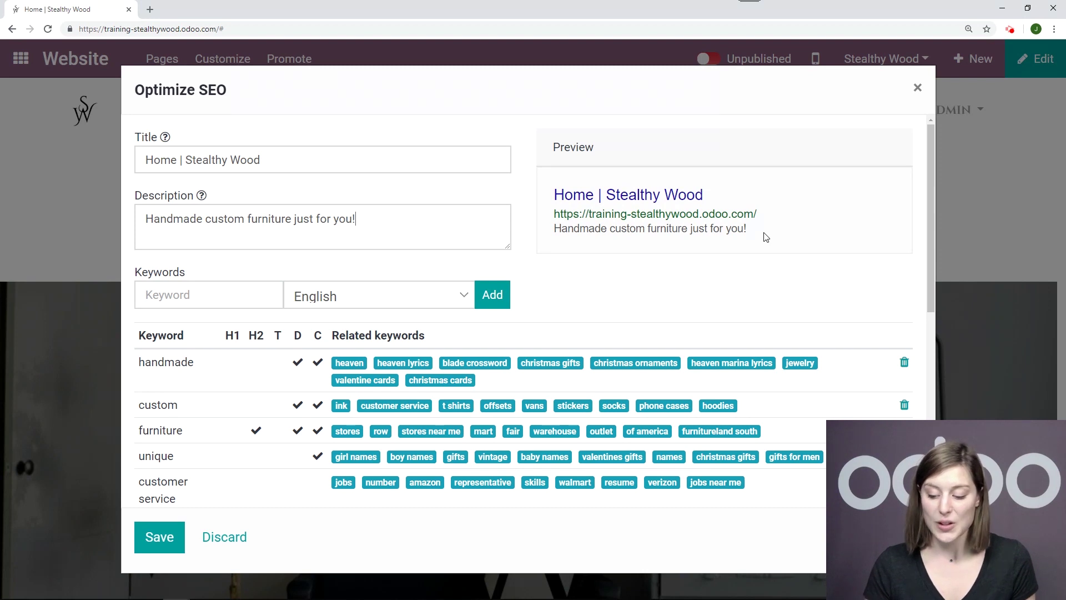
Step: Save the homepage's SEO keywords and meta description in the Optimize SEO dialog
{"action": "left_click", "coordinate": [167, 539]}
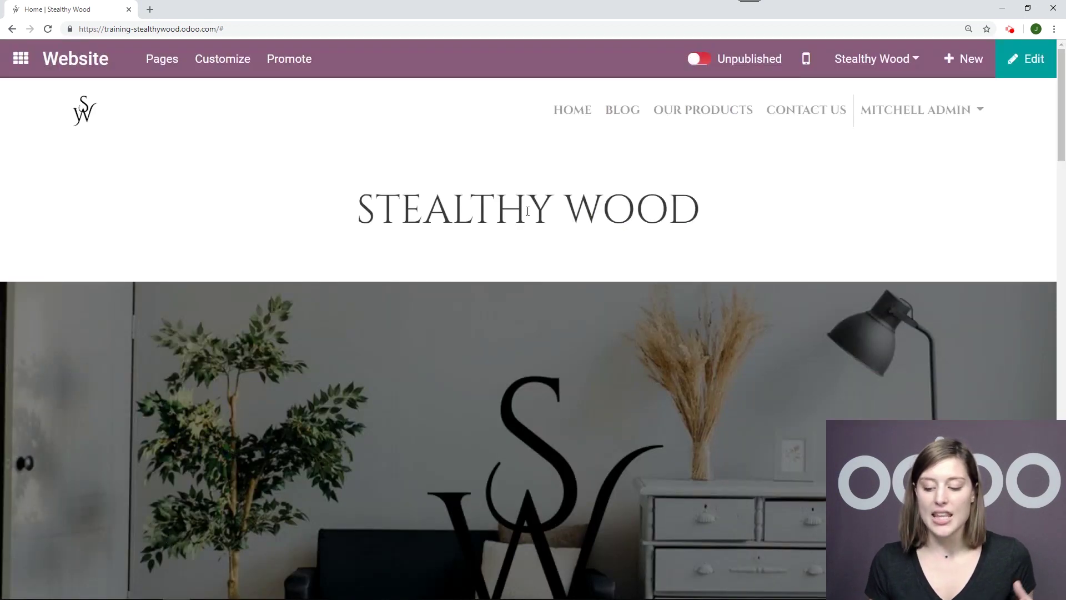